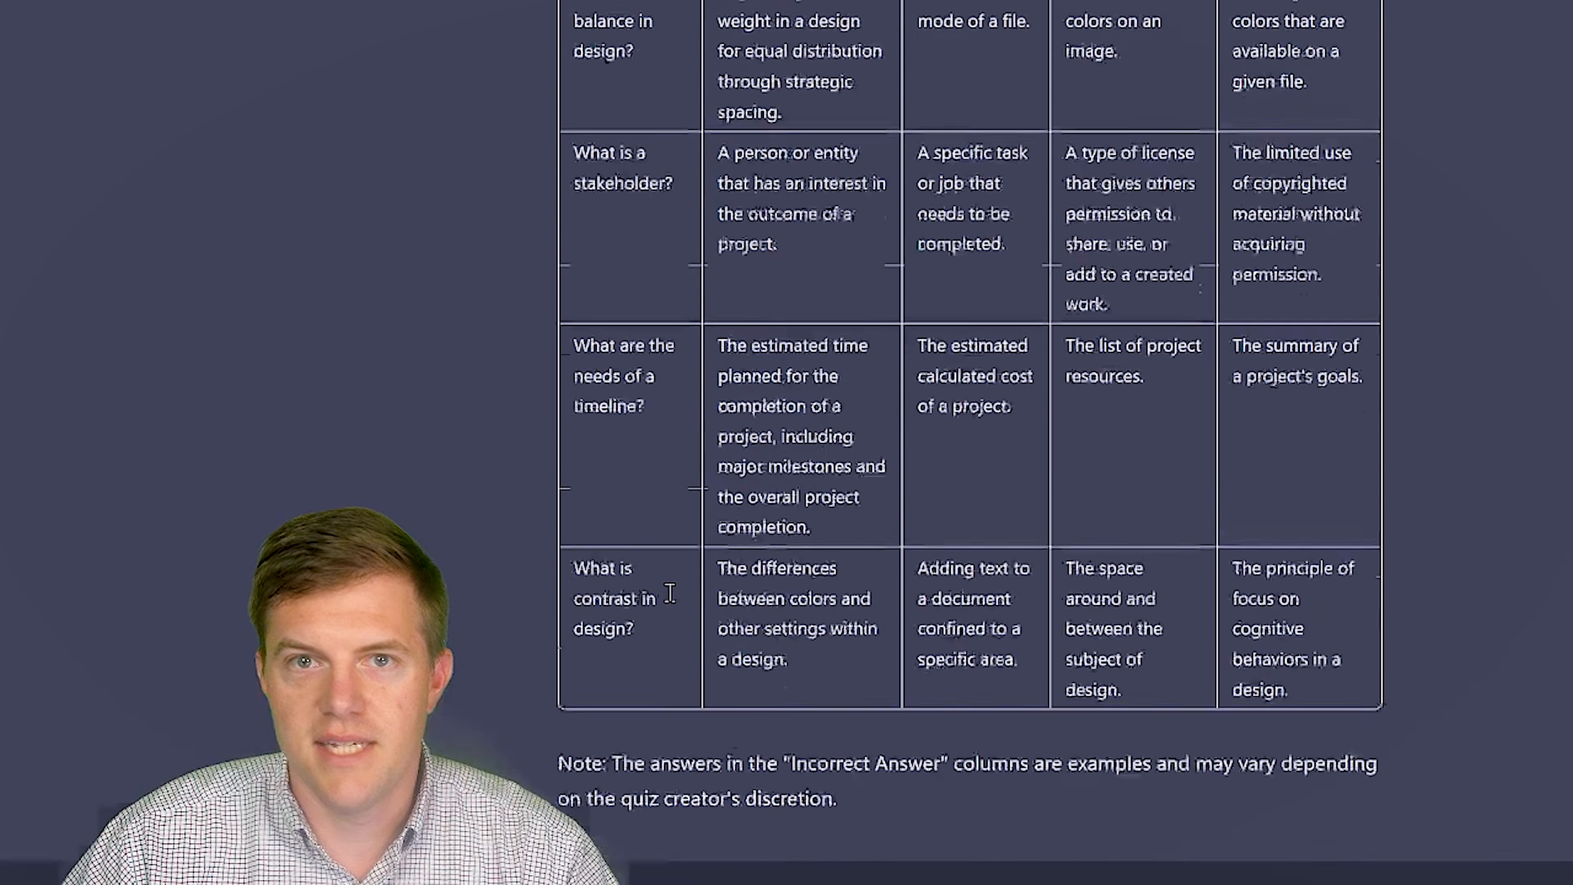
- Scroll back up through ChatGPT's reply to review the generated knowledge-check table
{"action": "scroll", "coordinate": [670, 595], "scroll_direction": "up", "scroll_amount": 6}
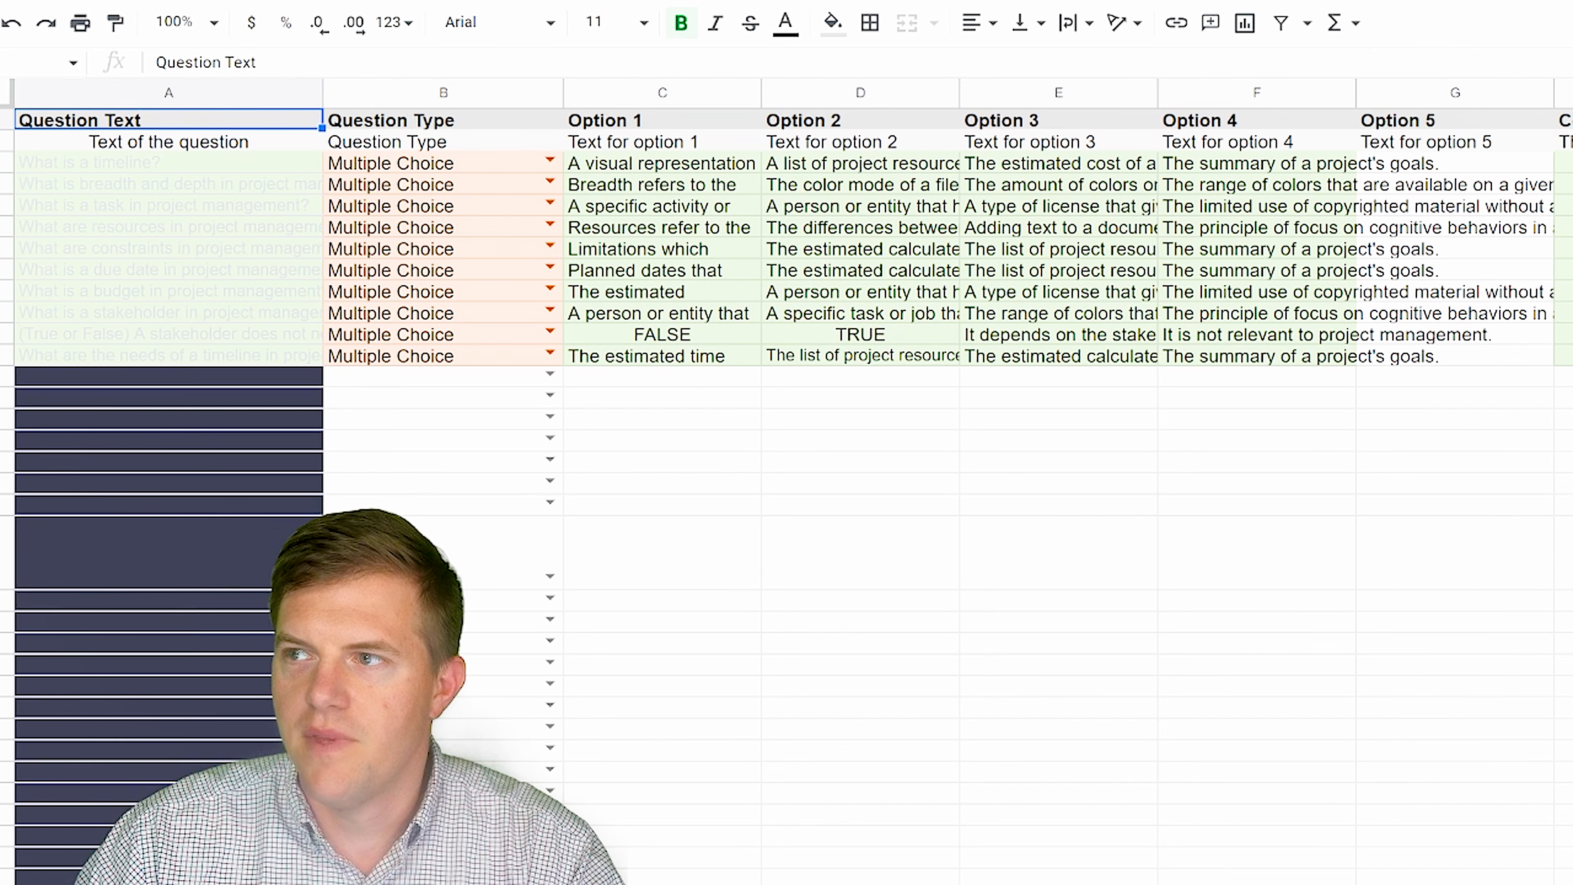
- Check the Question Type choices in B3 and leave it as Multiple Choice
{"action": "left_click", "coordinate": [550, 163]}
{"action": "left_click", "coordinate": [610, 478]}
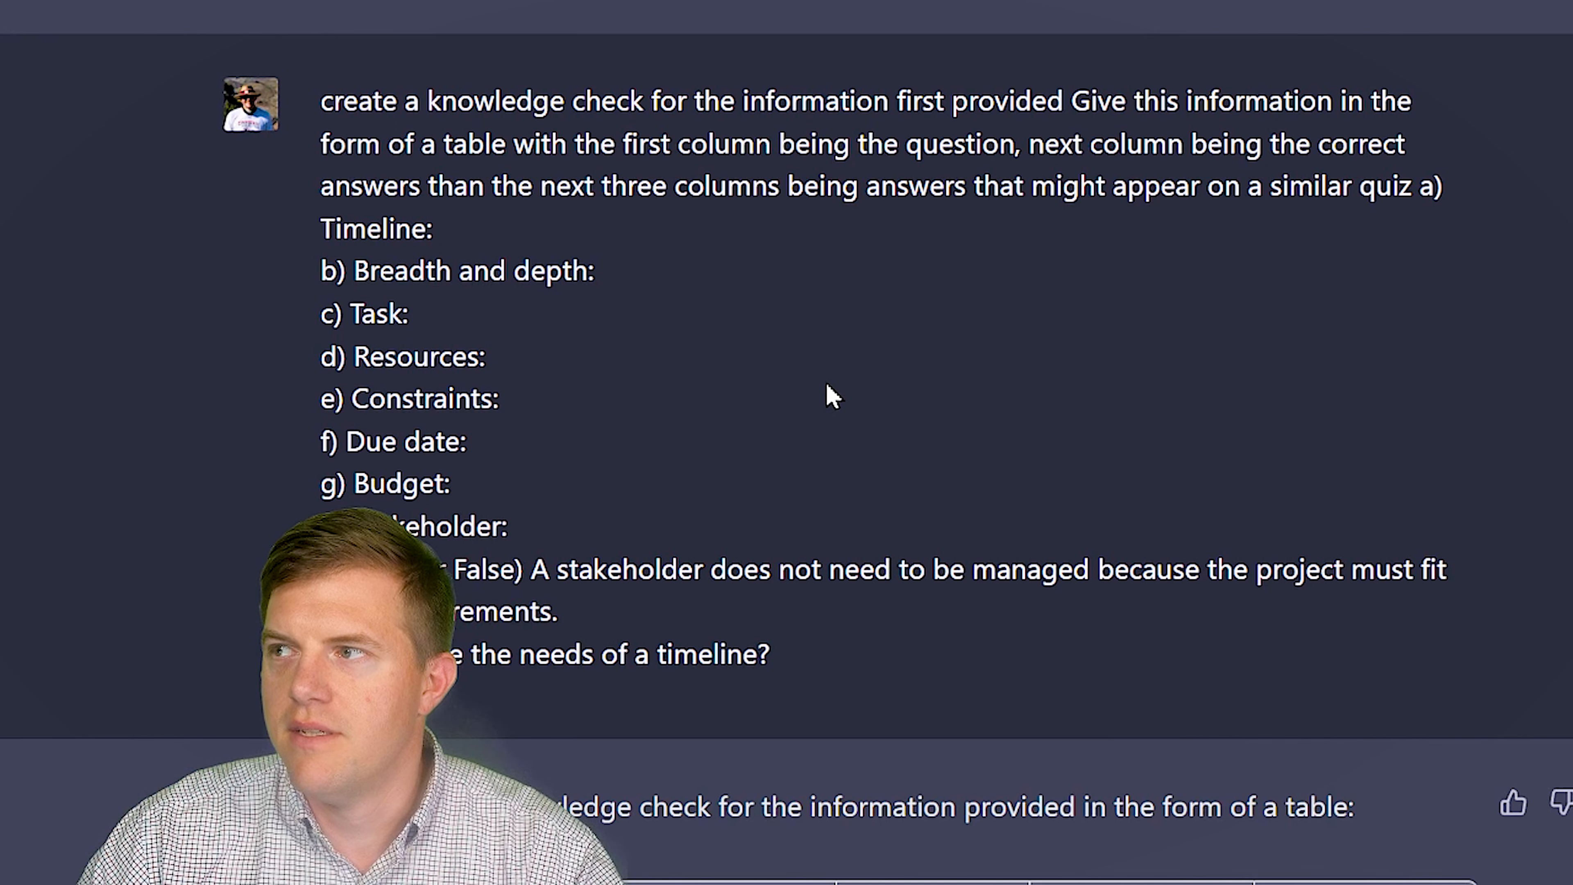
{"action": "scroll", "coordinate": [387, 263], "scroll_direction": "down", "scroll_amount": 3}
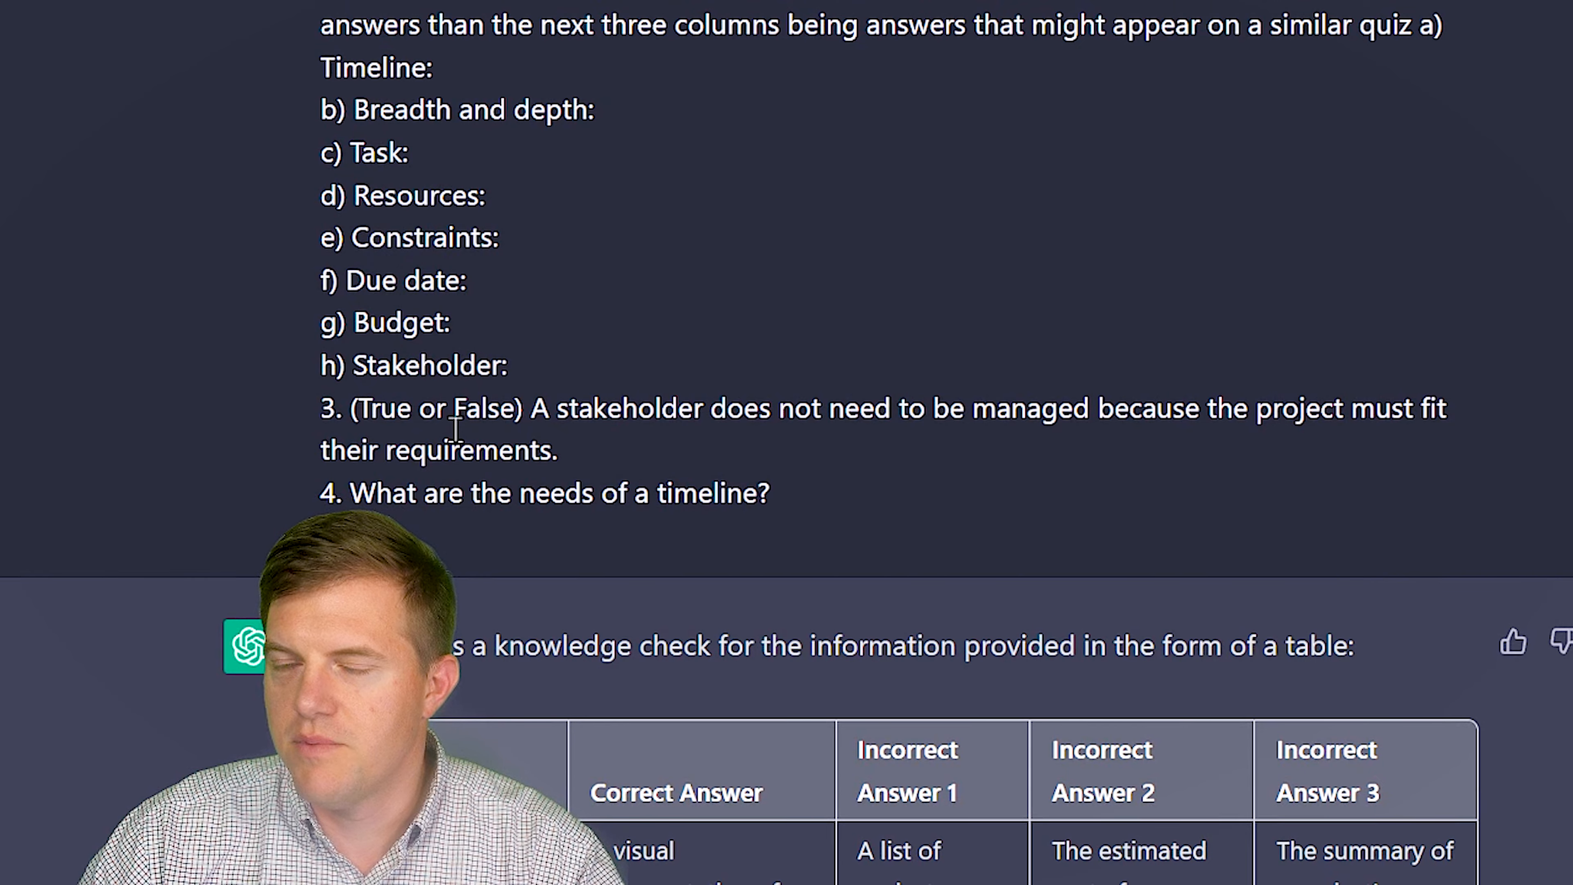
{"action": "scroll", "coordinate": [455, 427], "scroll_direction": "down", "scroll_amount": 10}
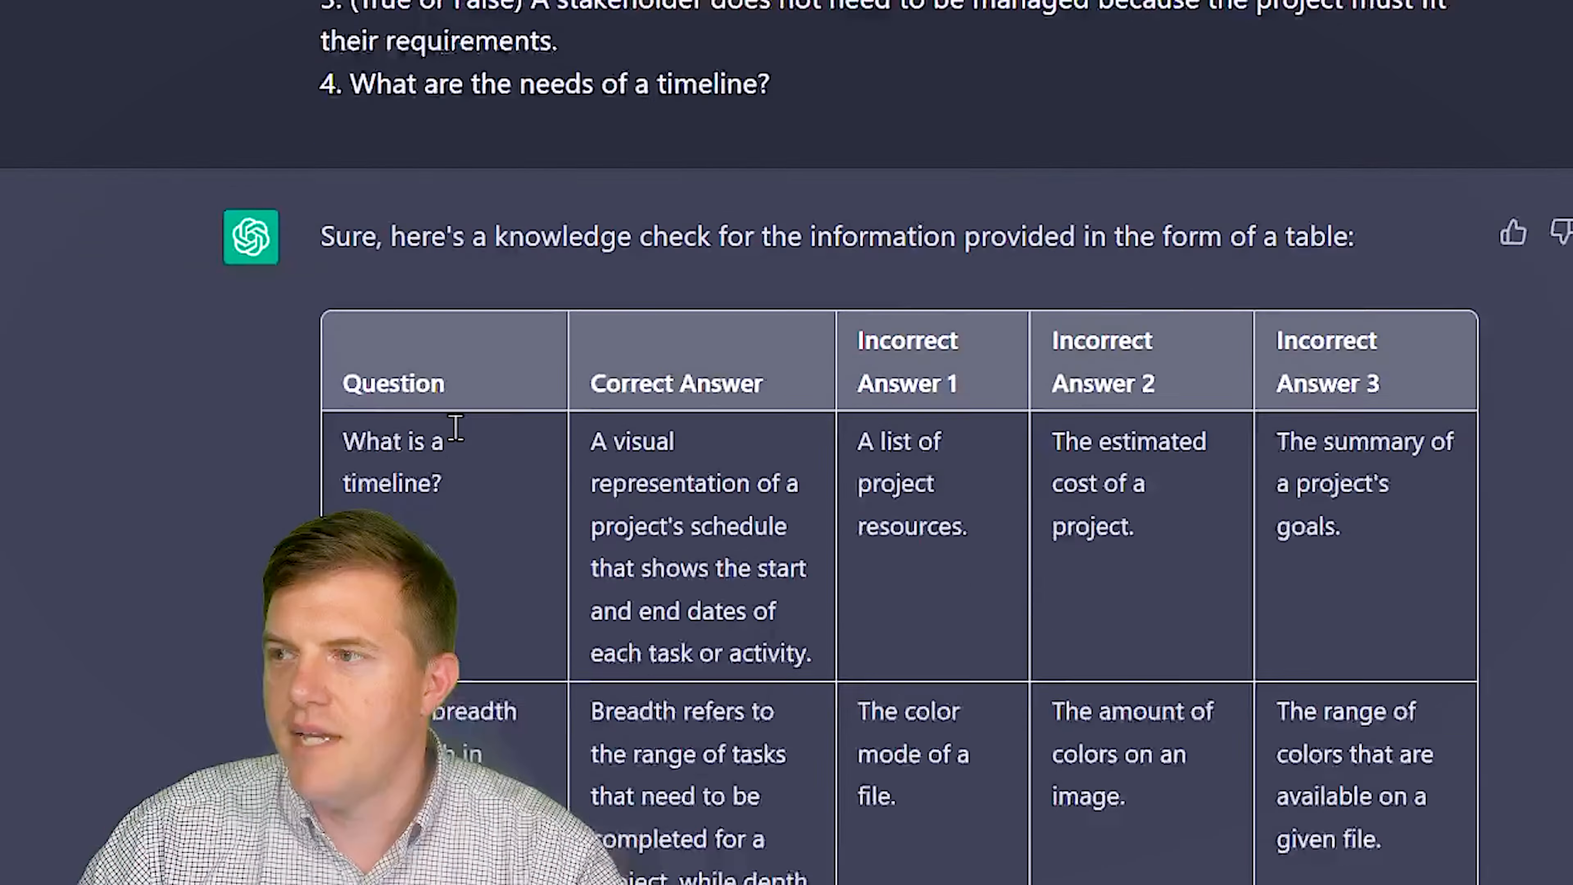
{"action": "scroll", "coordinate": [455, 427], "scroll_direction": "up", "scroll_amount": 5}
{"action": "scroll", "coordinate": [455, 428], "scroll_direction": "up", "scroll_amount": 10}
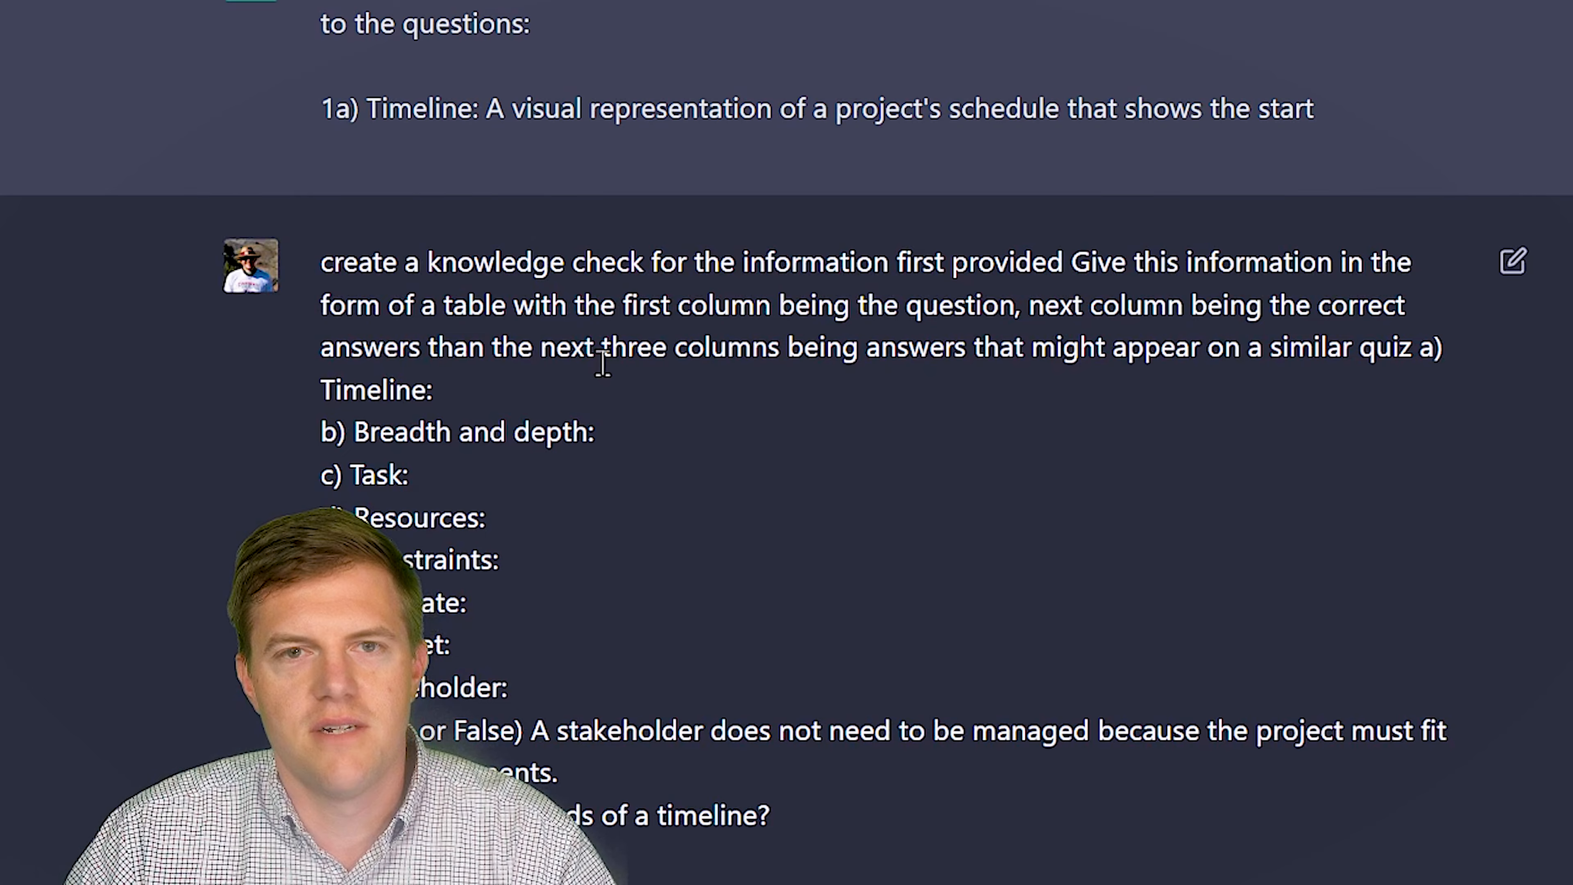
{"action": "scroll", "coordinate": [627, 370], "scroll_direction": "down", "scroll_amount": 10}
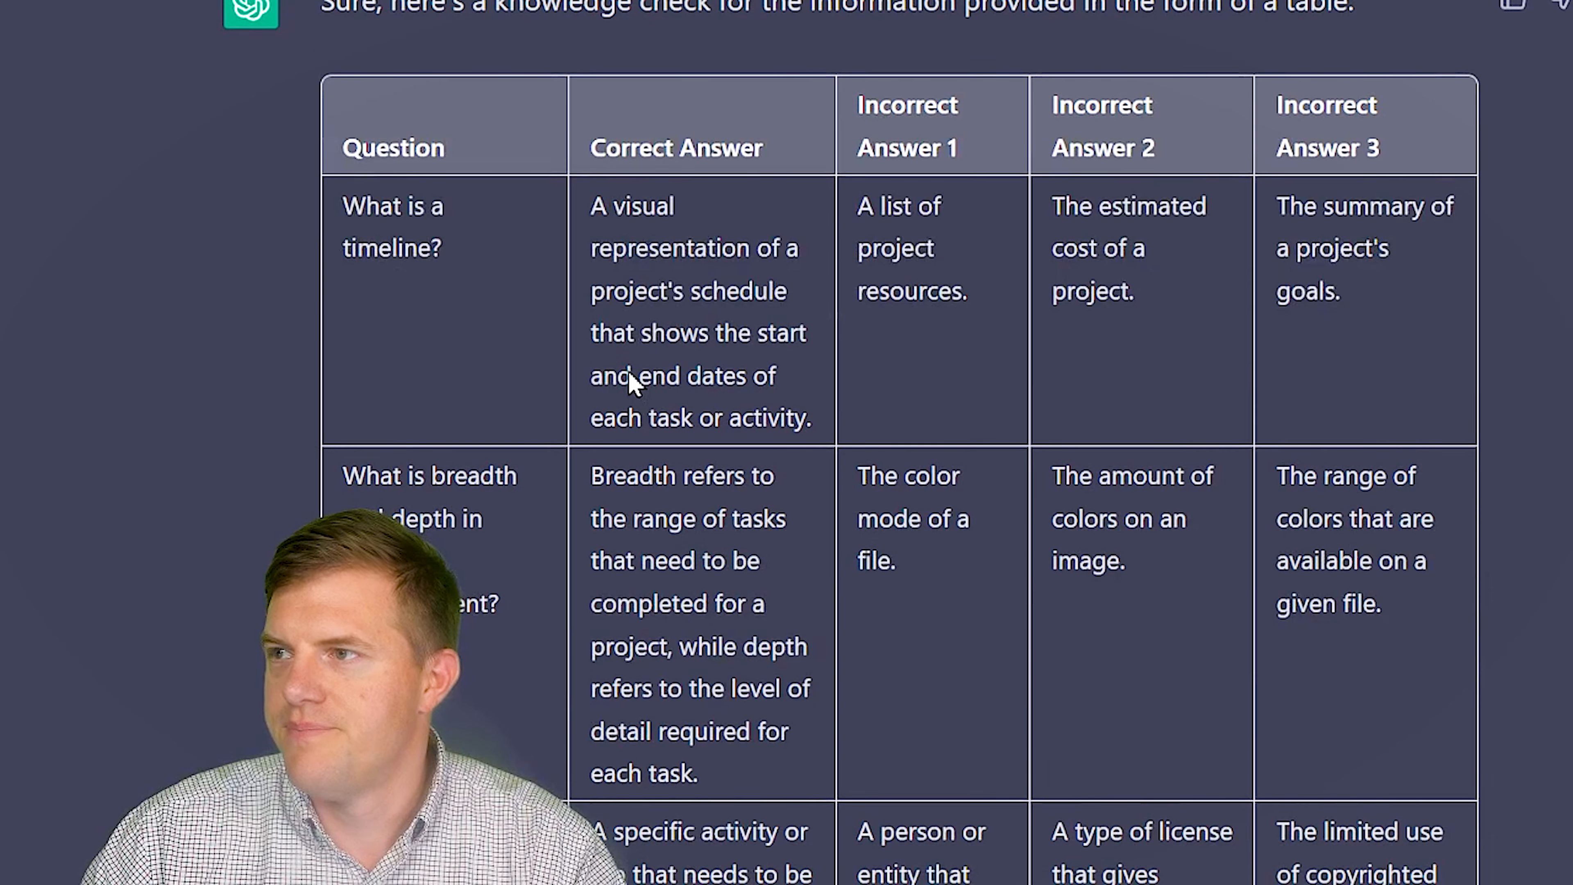
{"action": "scroll", "coordinate": [628, 370], "scroll_direction": "down", "scroll_amount": 10}
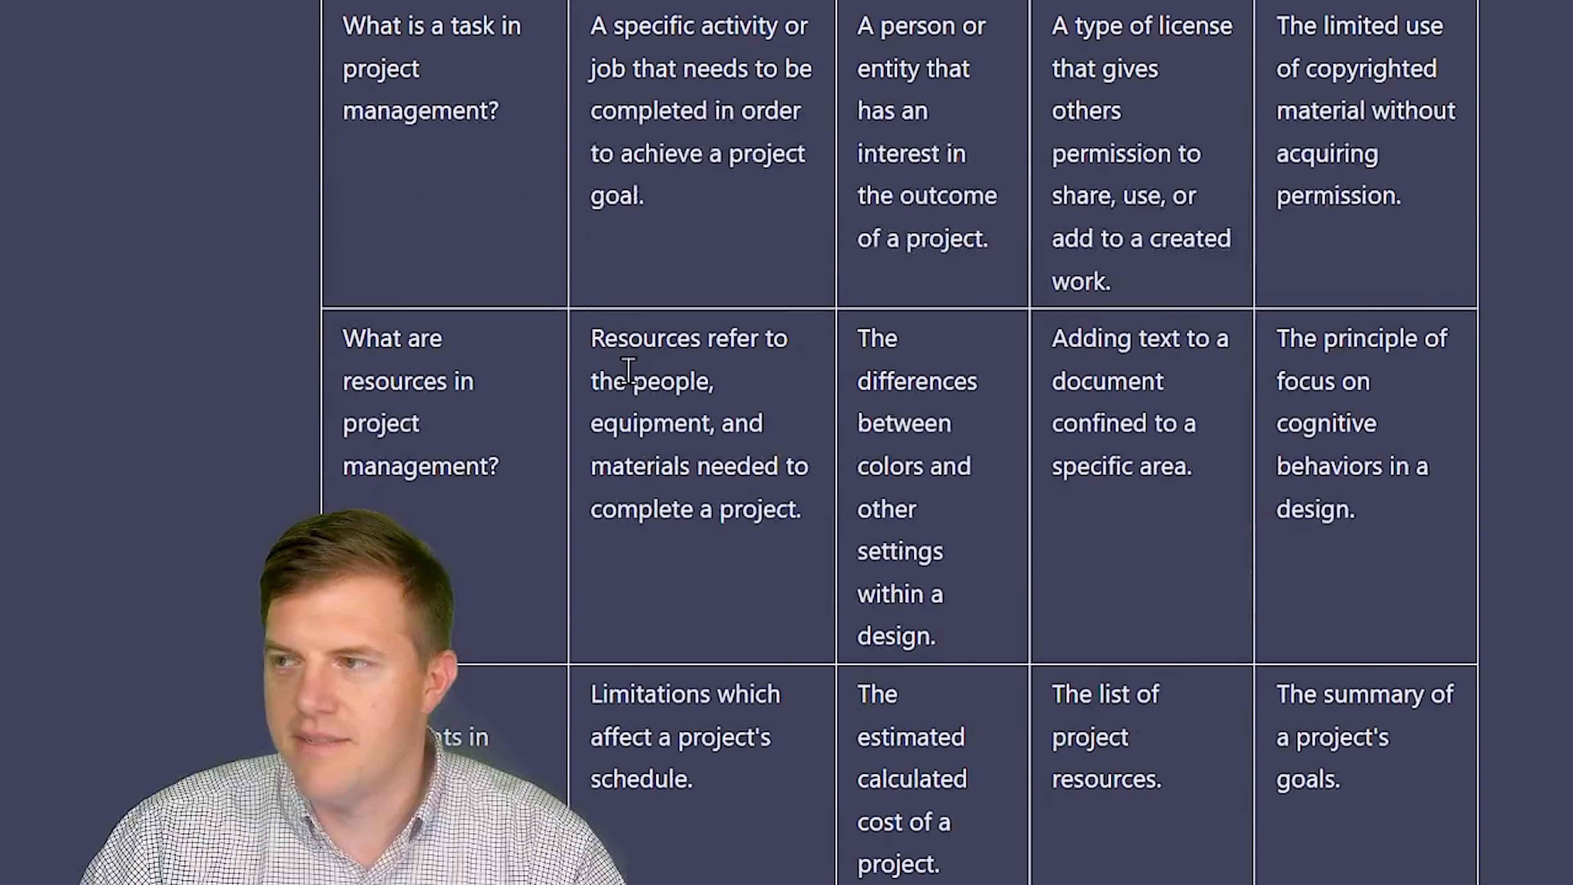
{"action": "scroll", "coordinate": [628, 369], "scroll_direction": "down", "scroll_amount": 10}
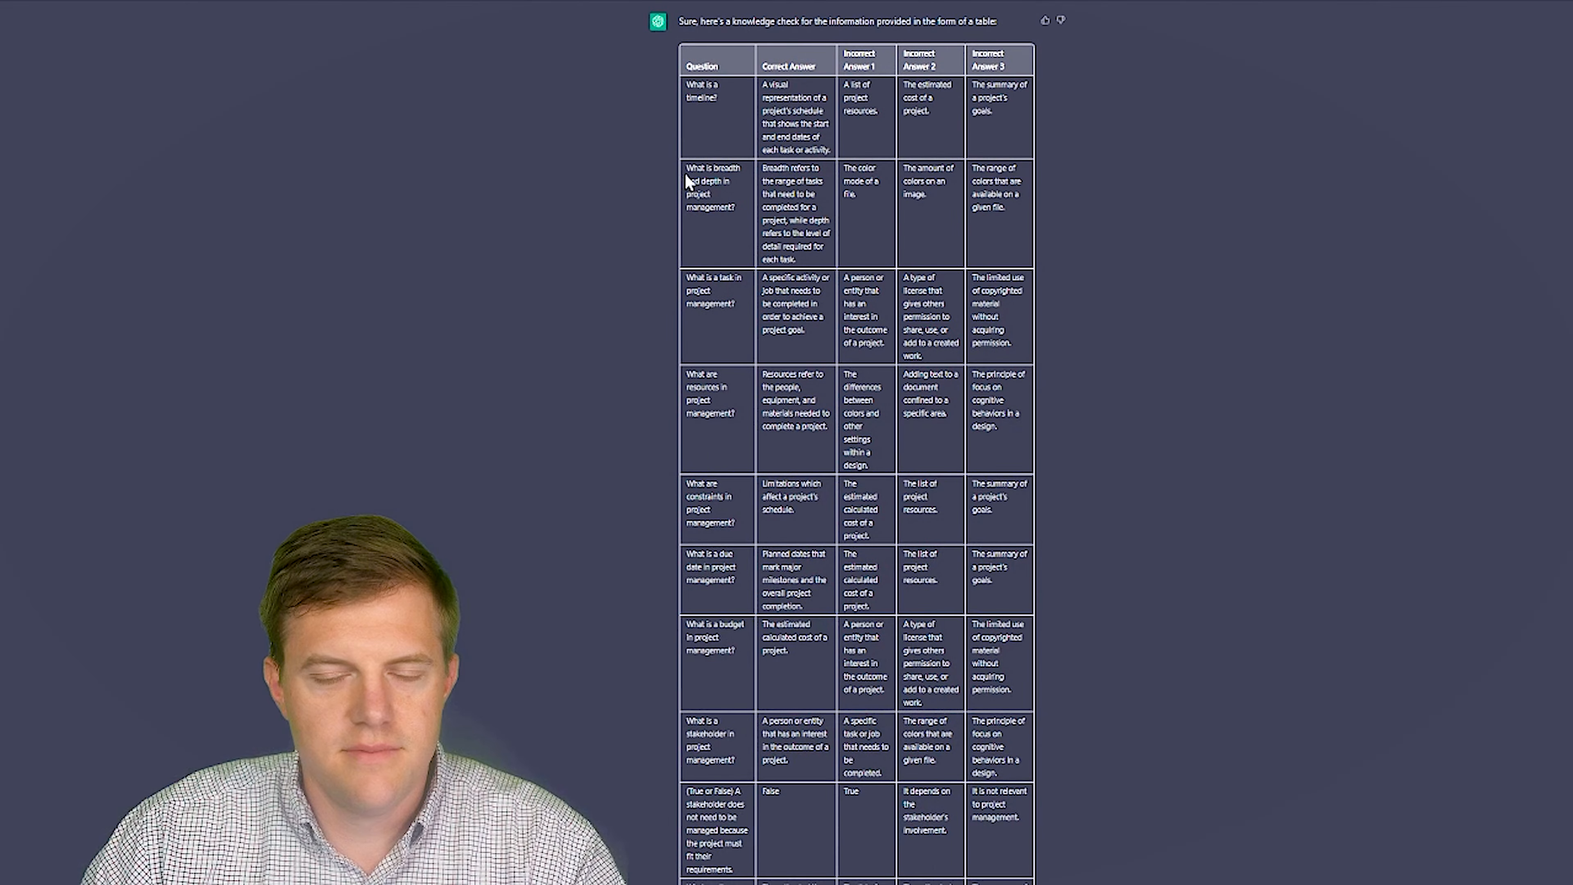
- Select the entire ChatGPT knowledge-check table and copy it
{"action": "left_click_drag", "start_coordinate": [684, 63], "coordinate": [1008, 837]}
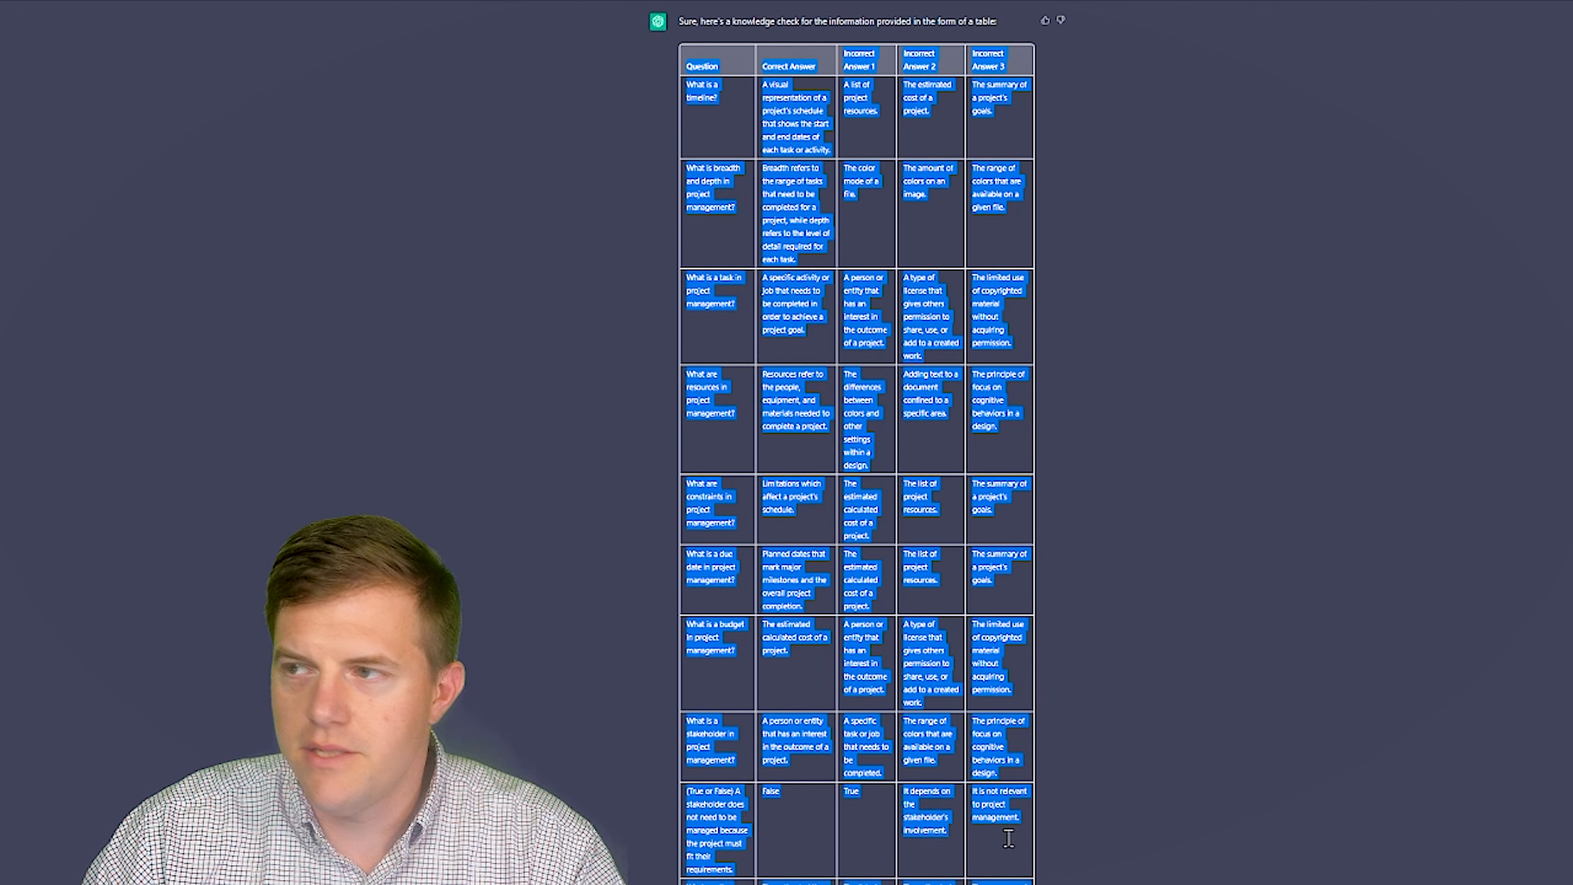
{"action": "right_click", "coordinate": [864, 386]}
{"action": "left_click", "coordinate": [897, 411]}
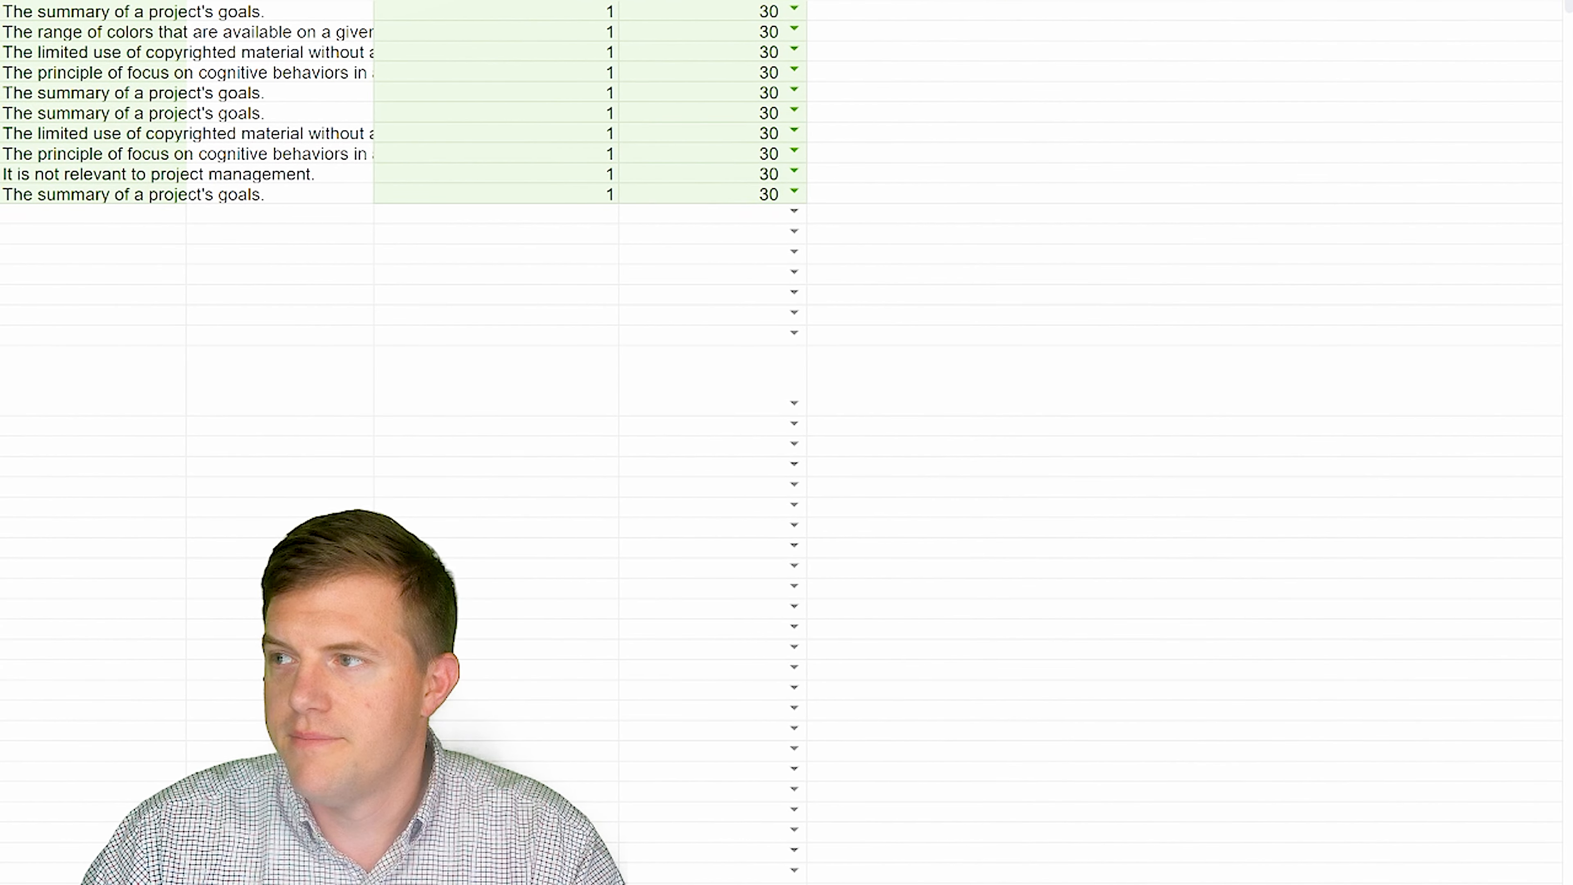
- Paste the ChatGPT table into empty cells beside the template and delete the stray cells
{"action": "left_click", "coordinate": [927, 470]}
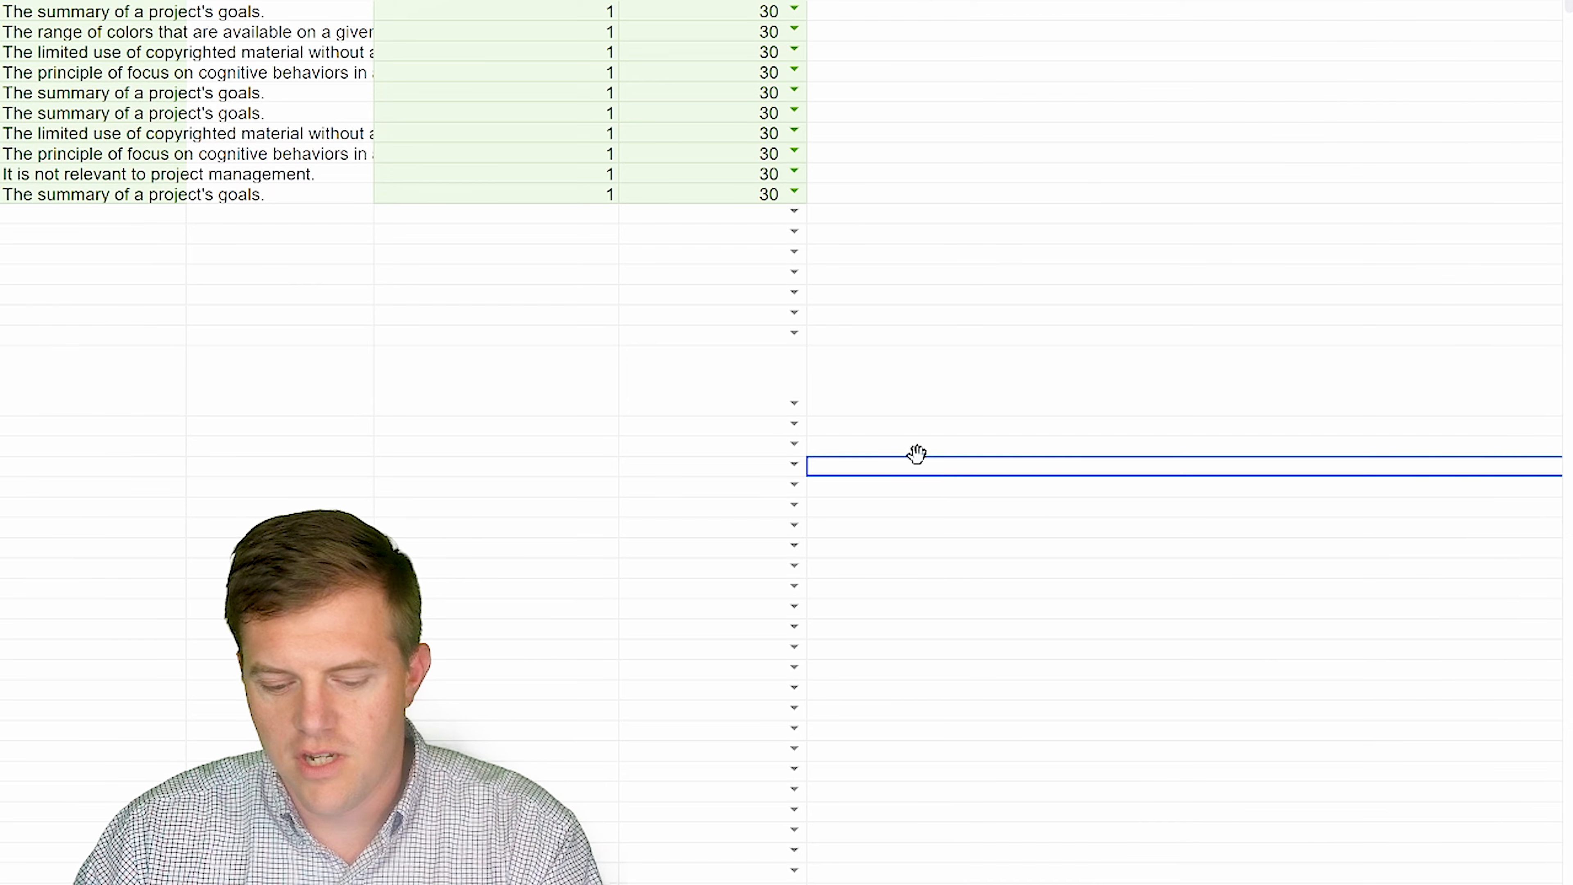
{"action": "key", "text": "ctrl+v"}
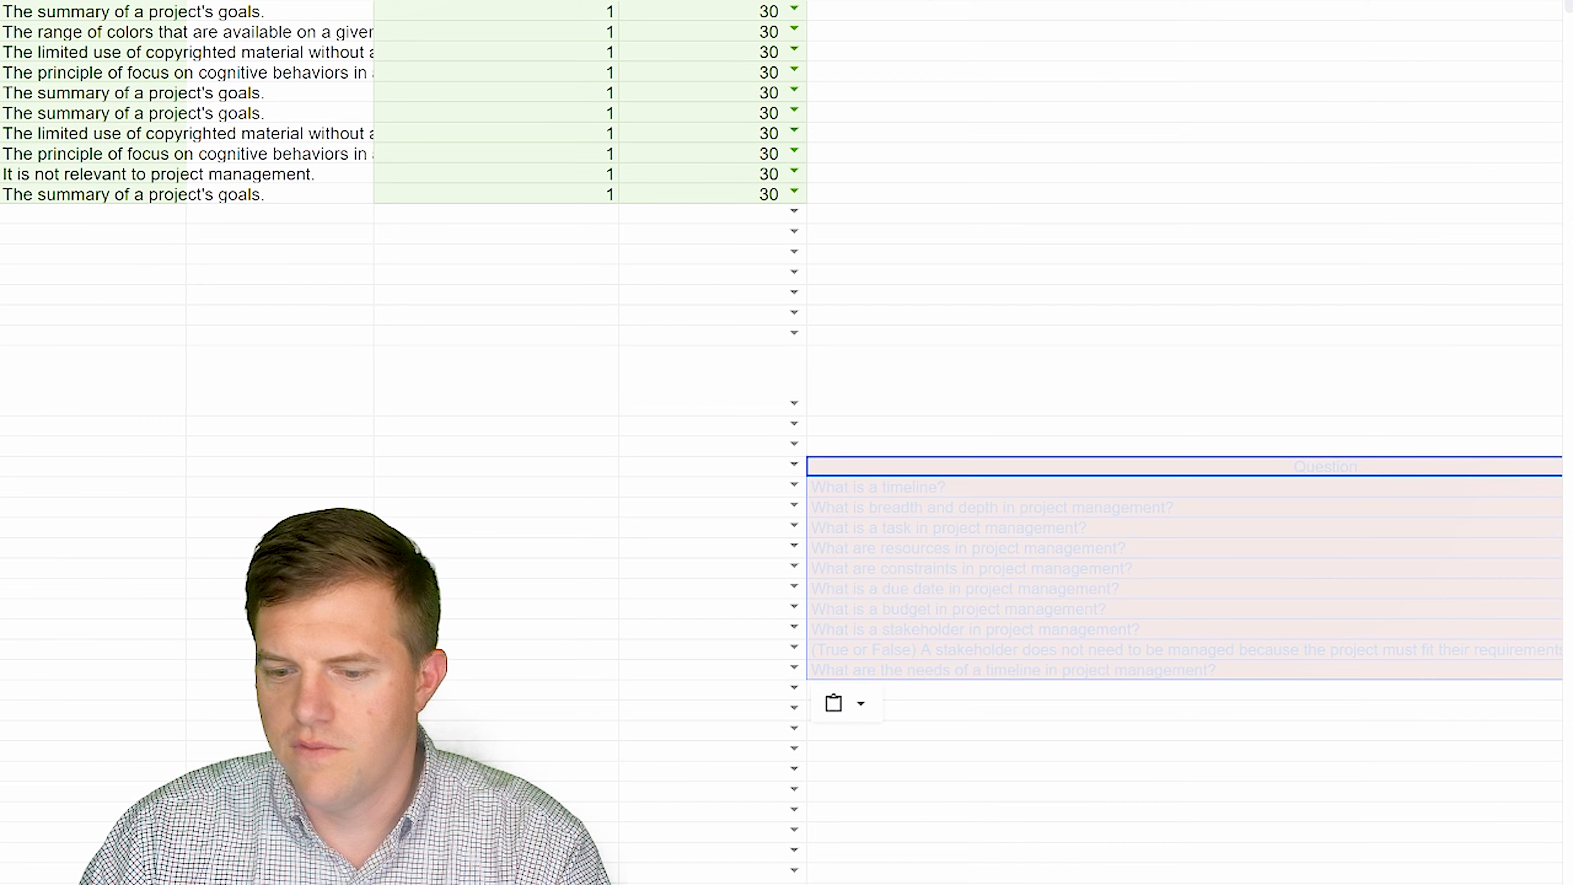
{"action": "scroll", "coordinate": [787, 434], "scroll_direction": "right", "scroll_amount": 10}
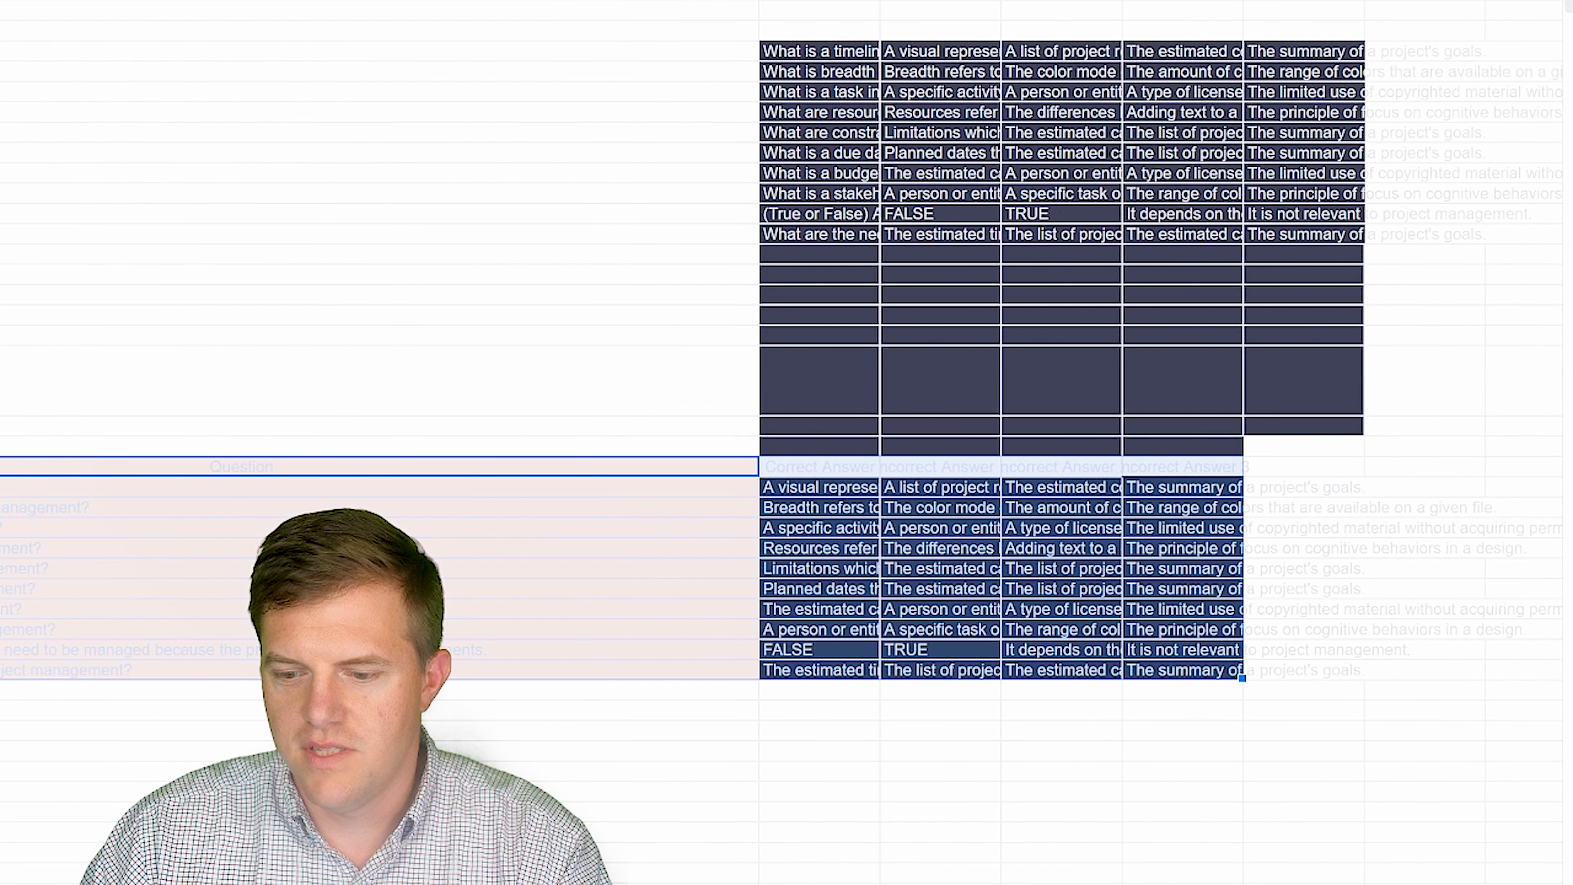
{"action": "scroll", "coordinate": [570, 365], "scroll_direction": "right", "scroll_amount": 3}
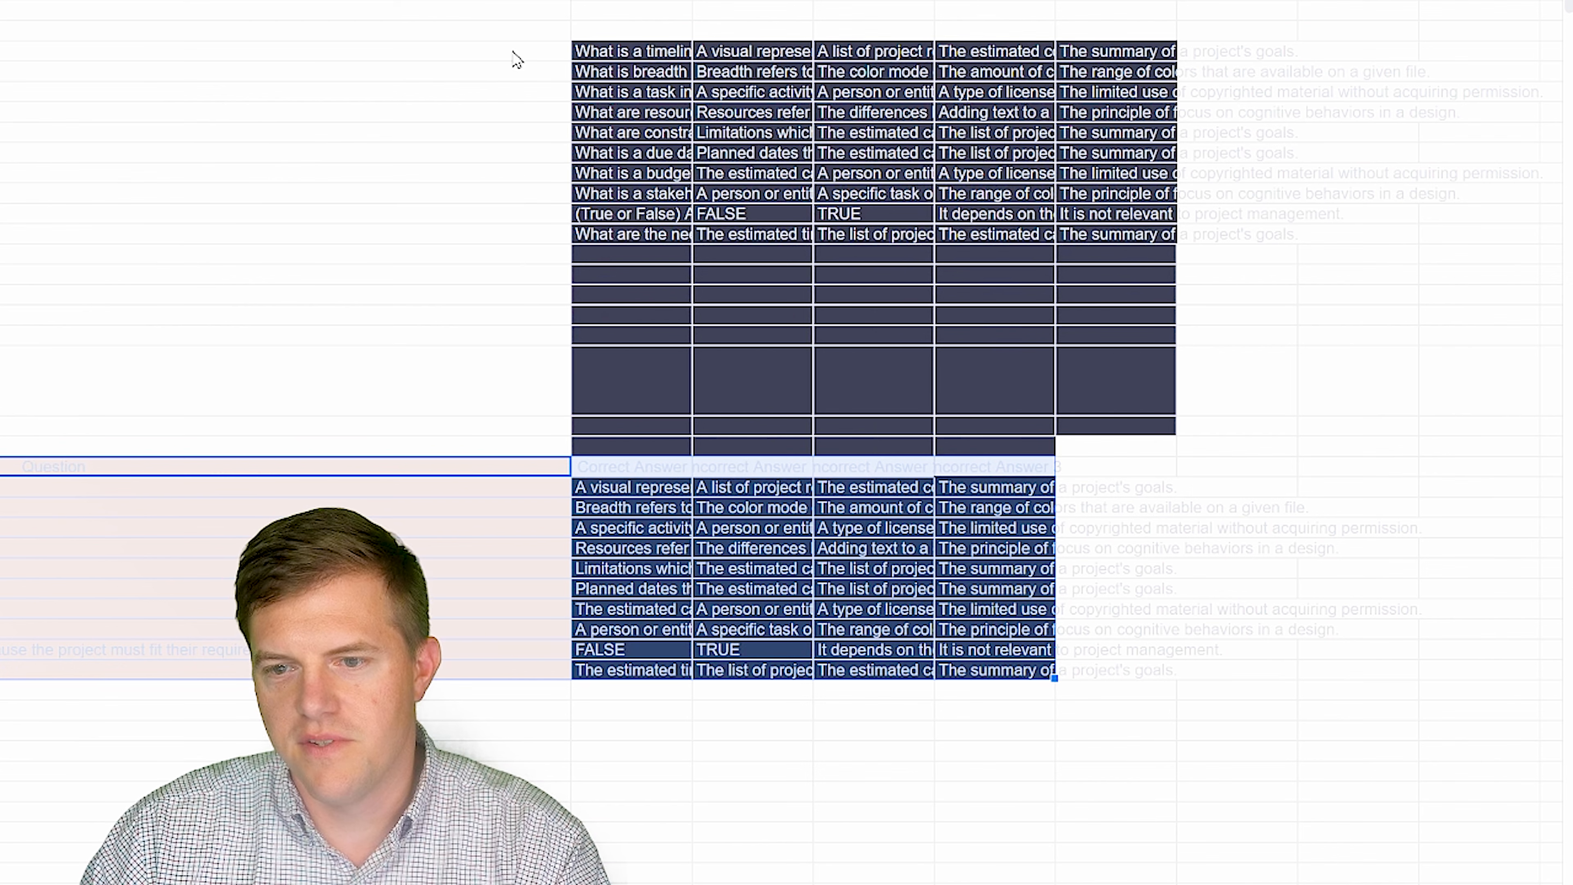
{"action": "left_click_drag", "start_coordinate": [513, 51], "coordinate": [1386, 317]}
{"action": "key", "text": "Delete"}
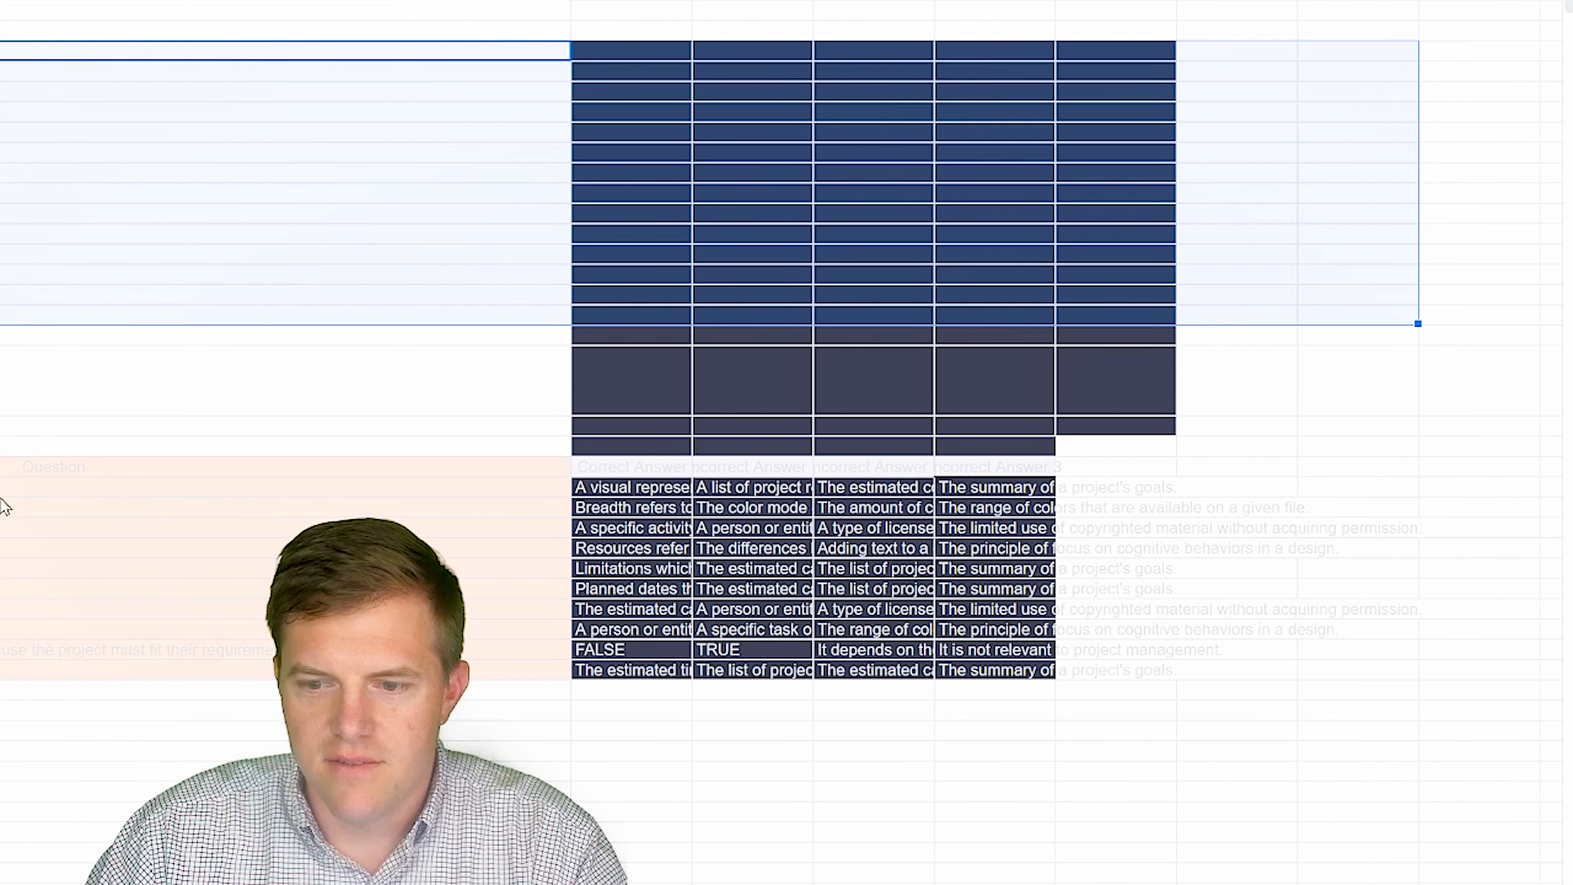
- Copy the ten pasted questions into the Question Text column starting at A3
{"action": "left_click_drag", "start_coordinate": [4, 487], "coordinate": [5, 674]}
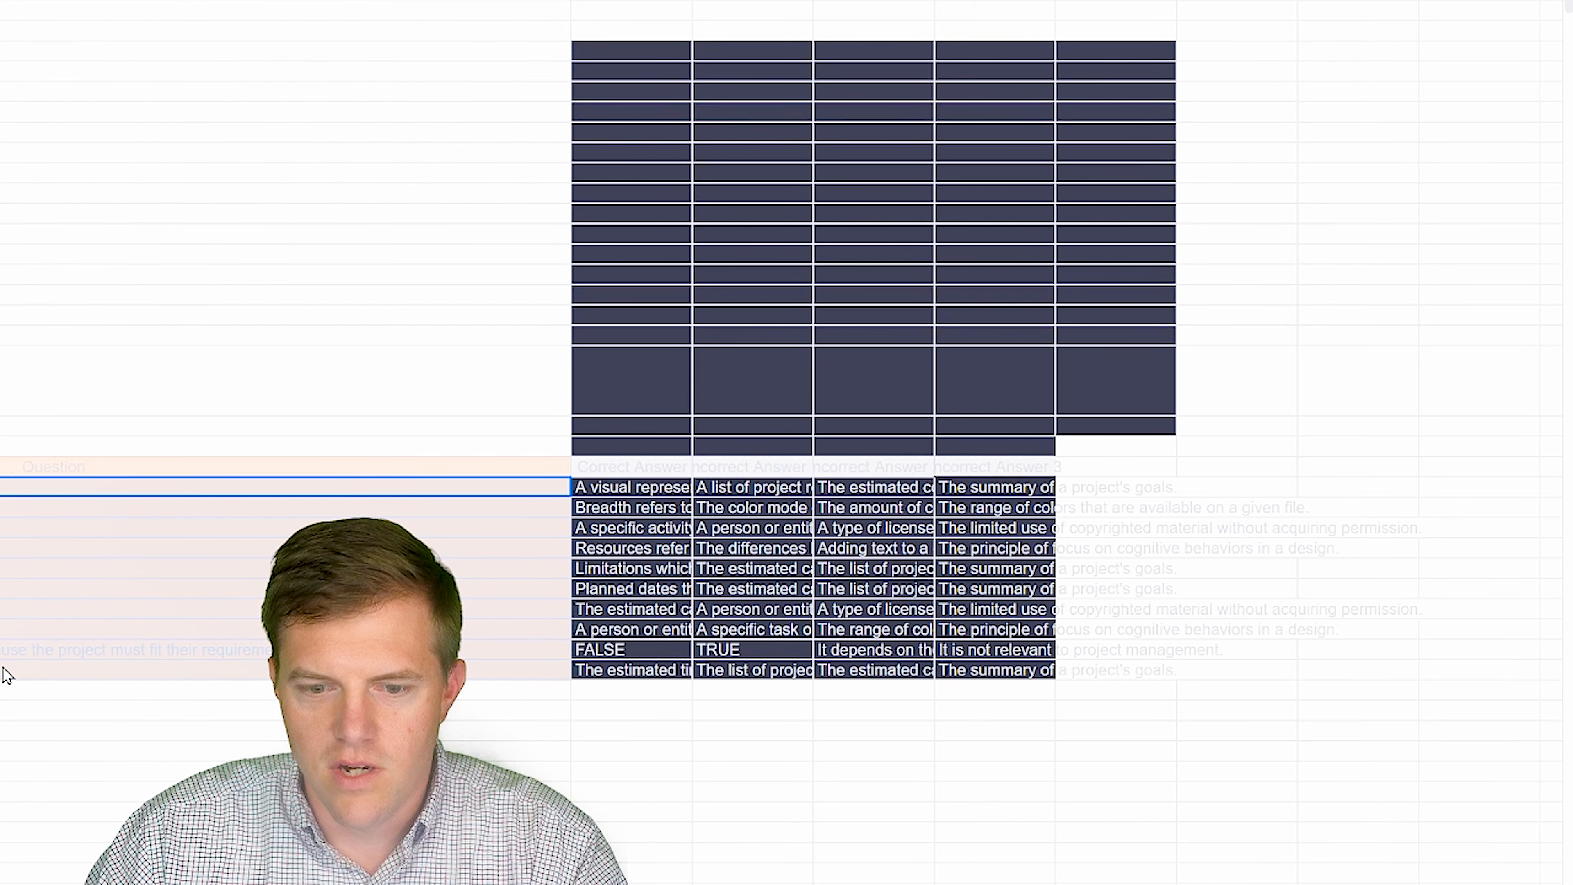
{"action": "key", "text": "ctrl+c"}
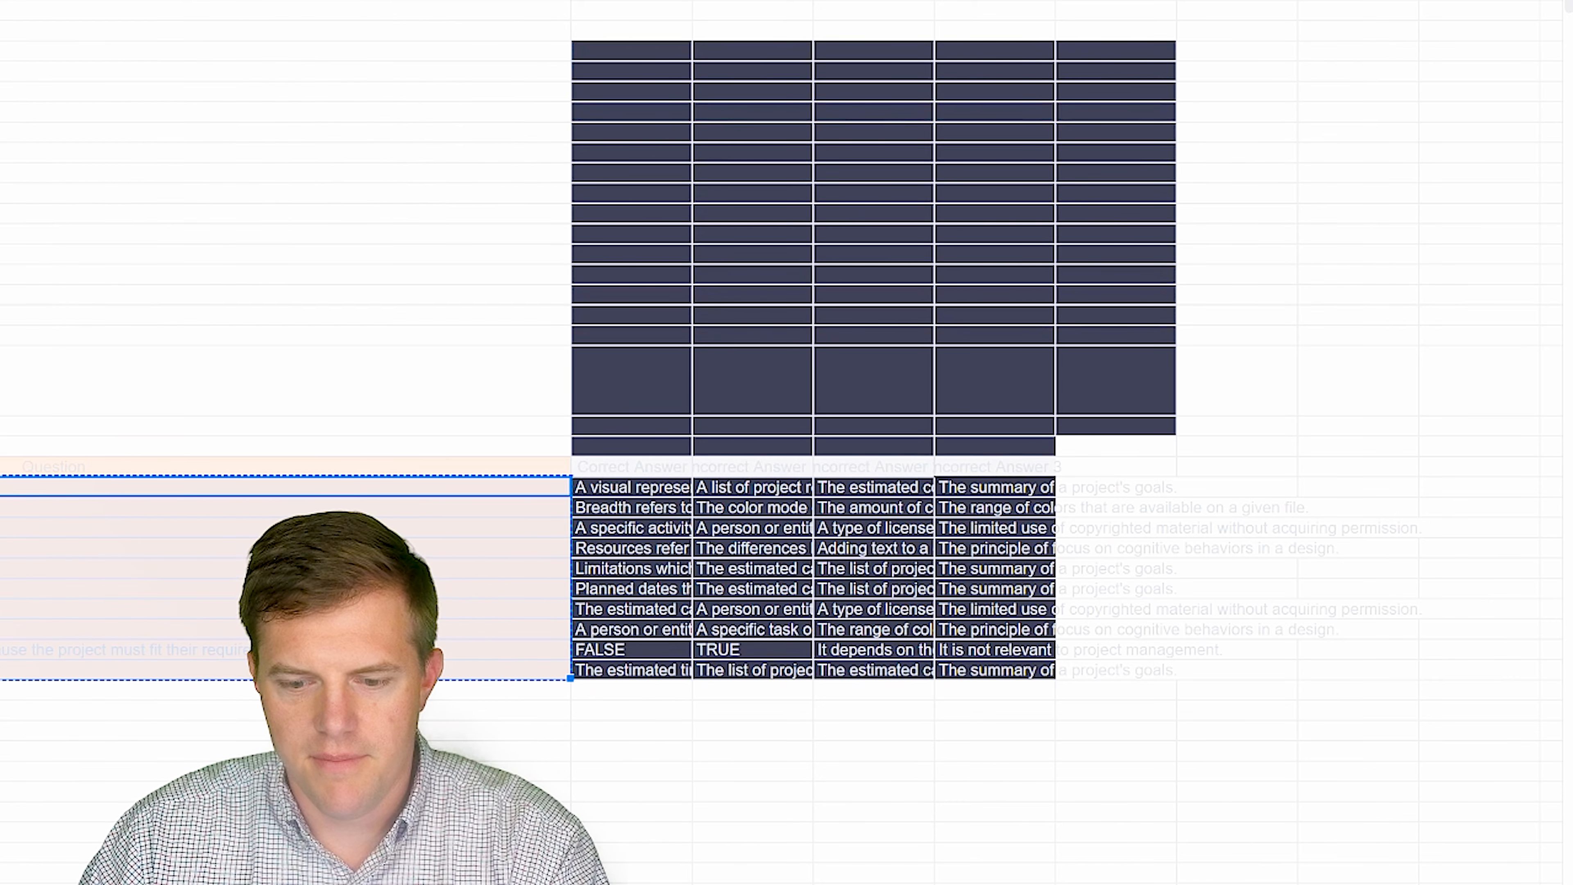
{"action": "scroll", "coordinate": [786, 434], "scroll_direction": "left", "scroll_amount": 10}
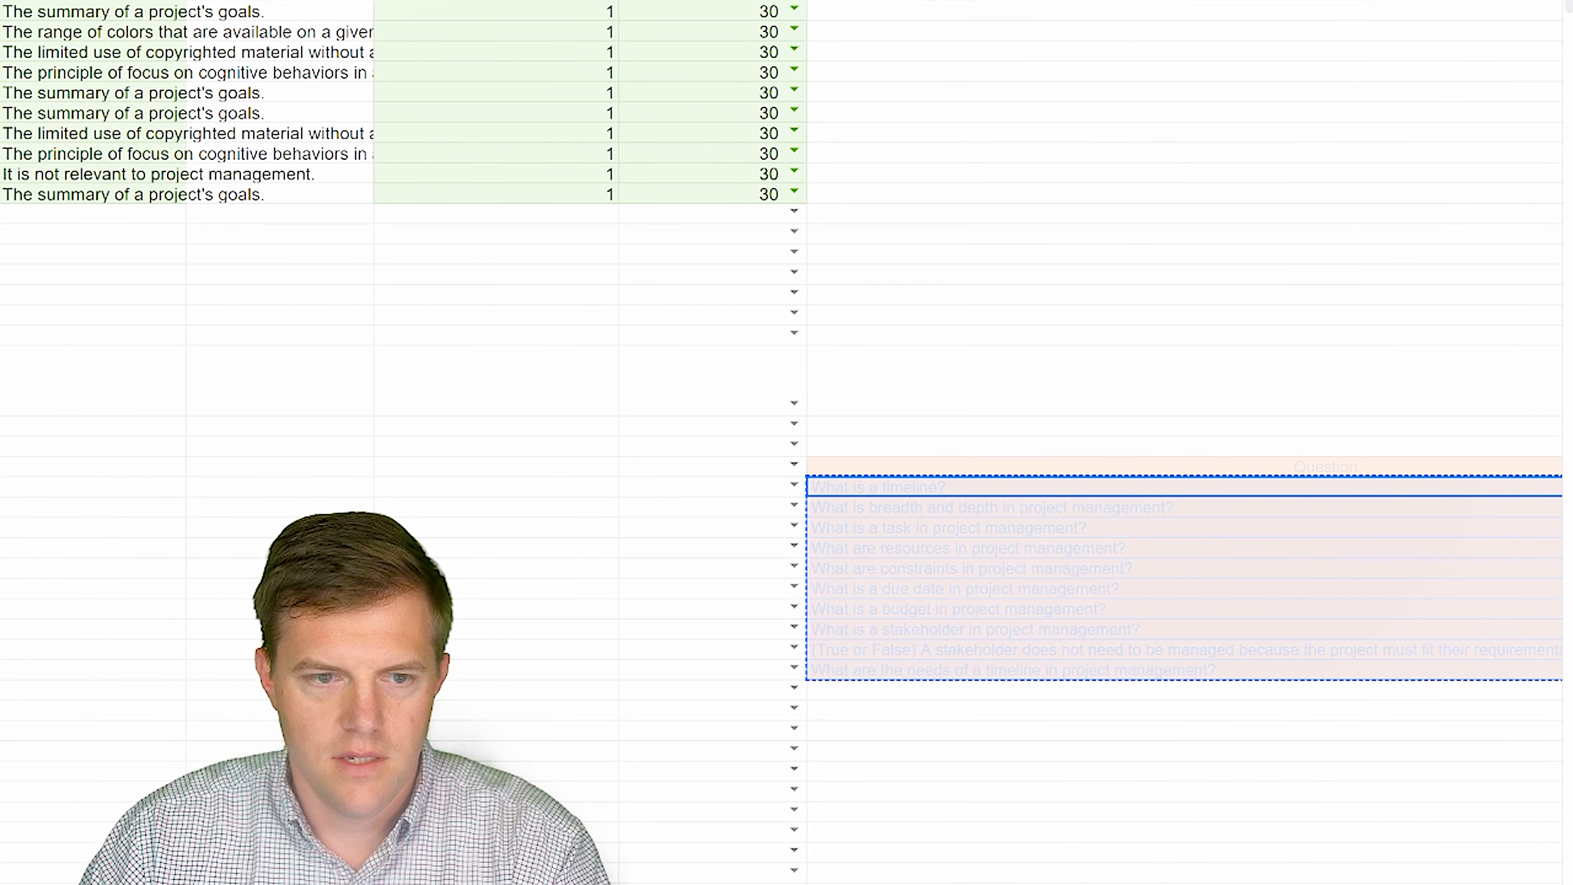
{"action": "left_click", "coordinate": [2, 214]}
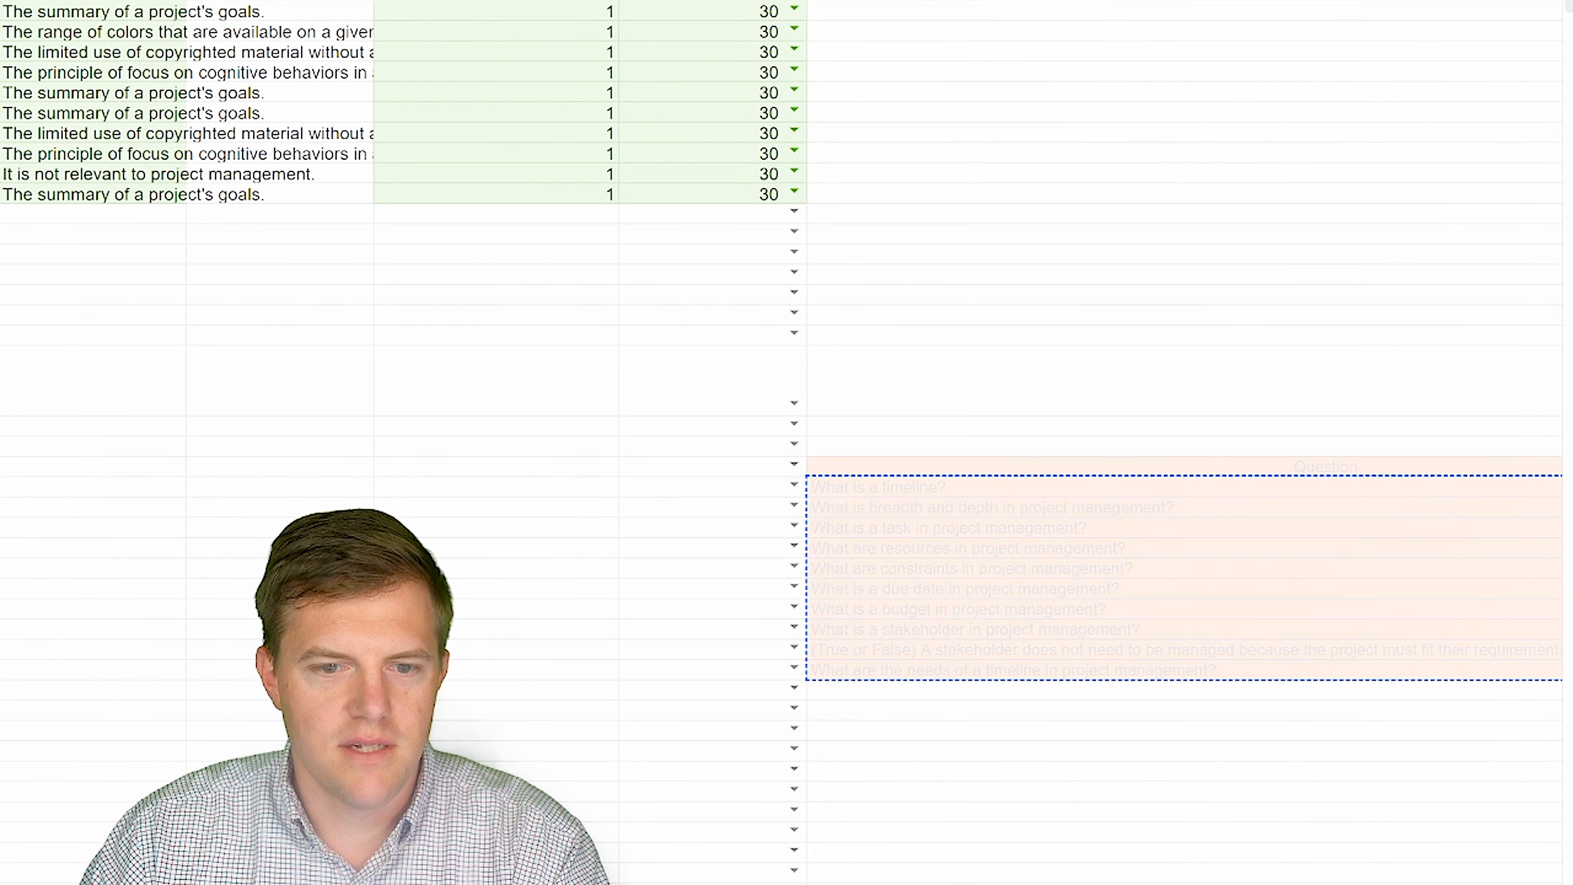
{"action": "key", "text": "ctrl+v"}
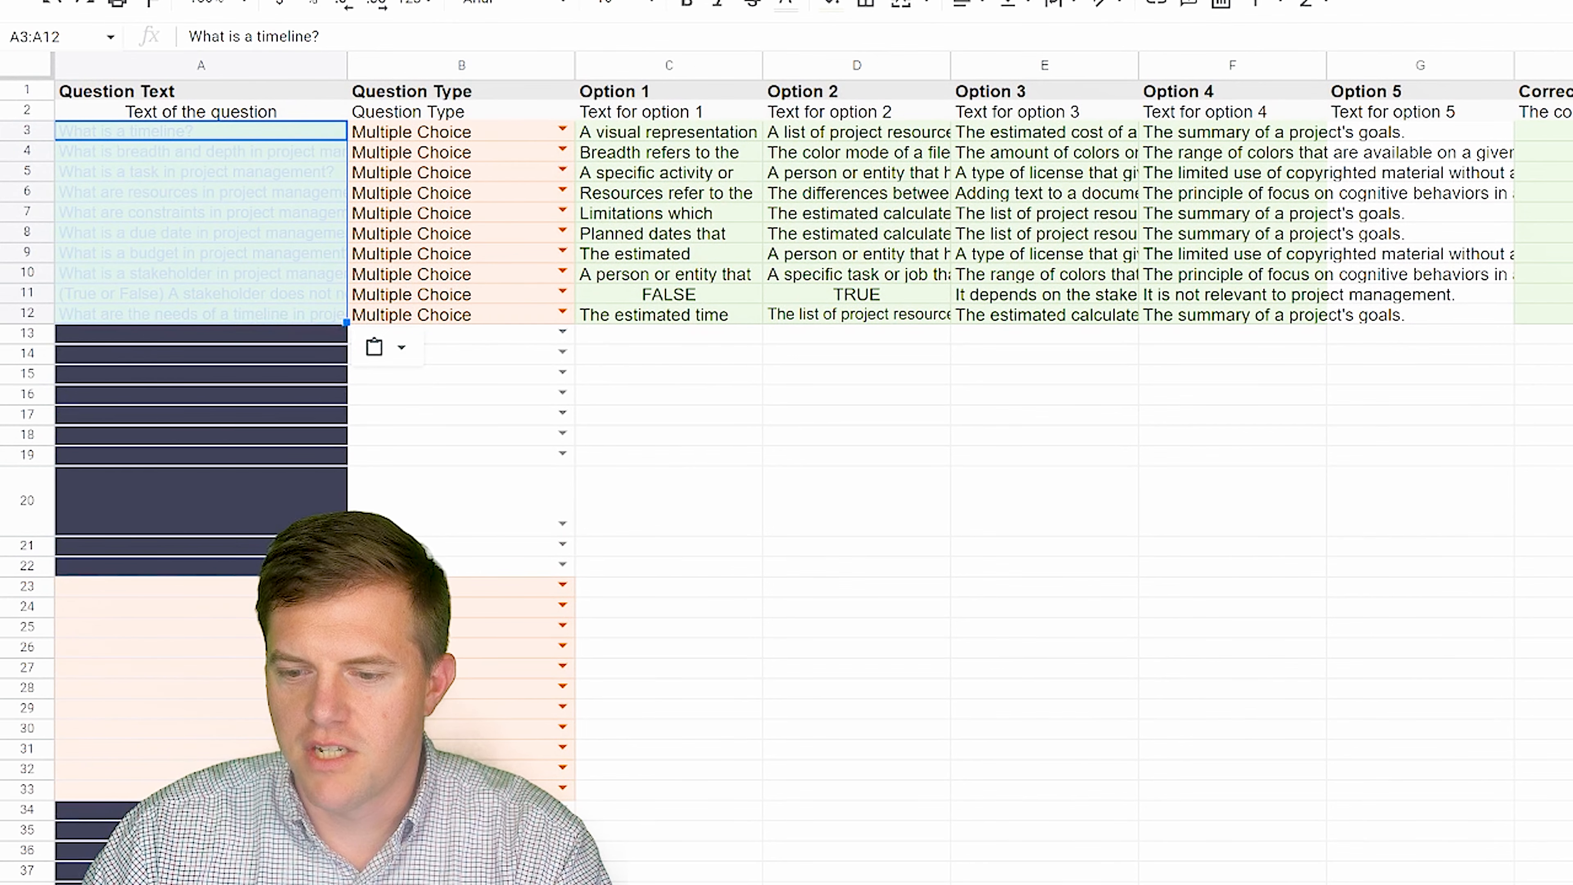
- Paste the answer options as values only into Option 1–4, starting at cell C3
{"action": "scroll", "coordinate": [805, 310], "scroll_direction": "right", "scroll_amount": 3}
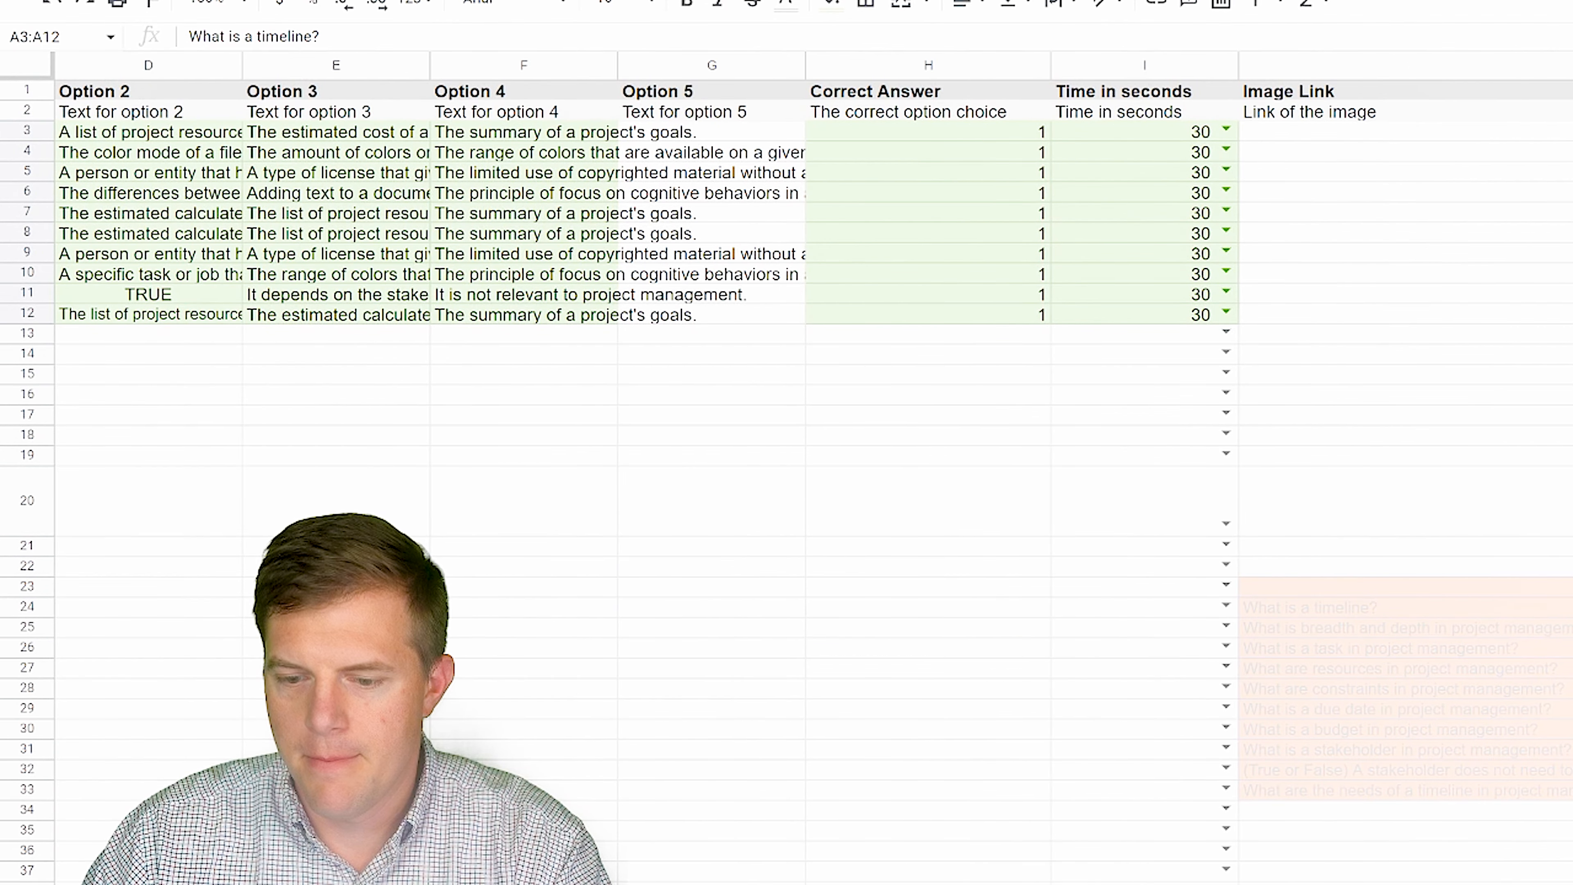
{"action": "scroll", "coordinate": [805, 310], "scroll_direction": "right", "scroll_amount": 1}
{"action": "scroll", "coordinate": [805, 310], "scroll_direction": "right", "scroll_amount": 1}
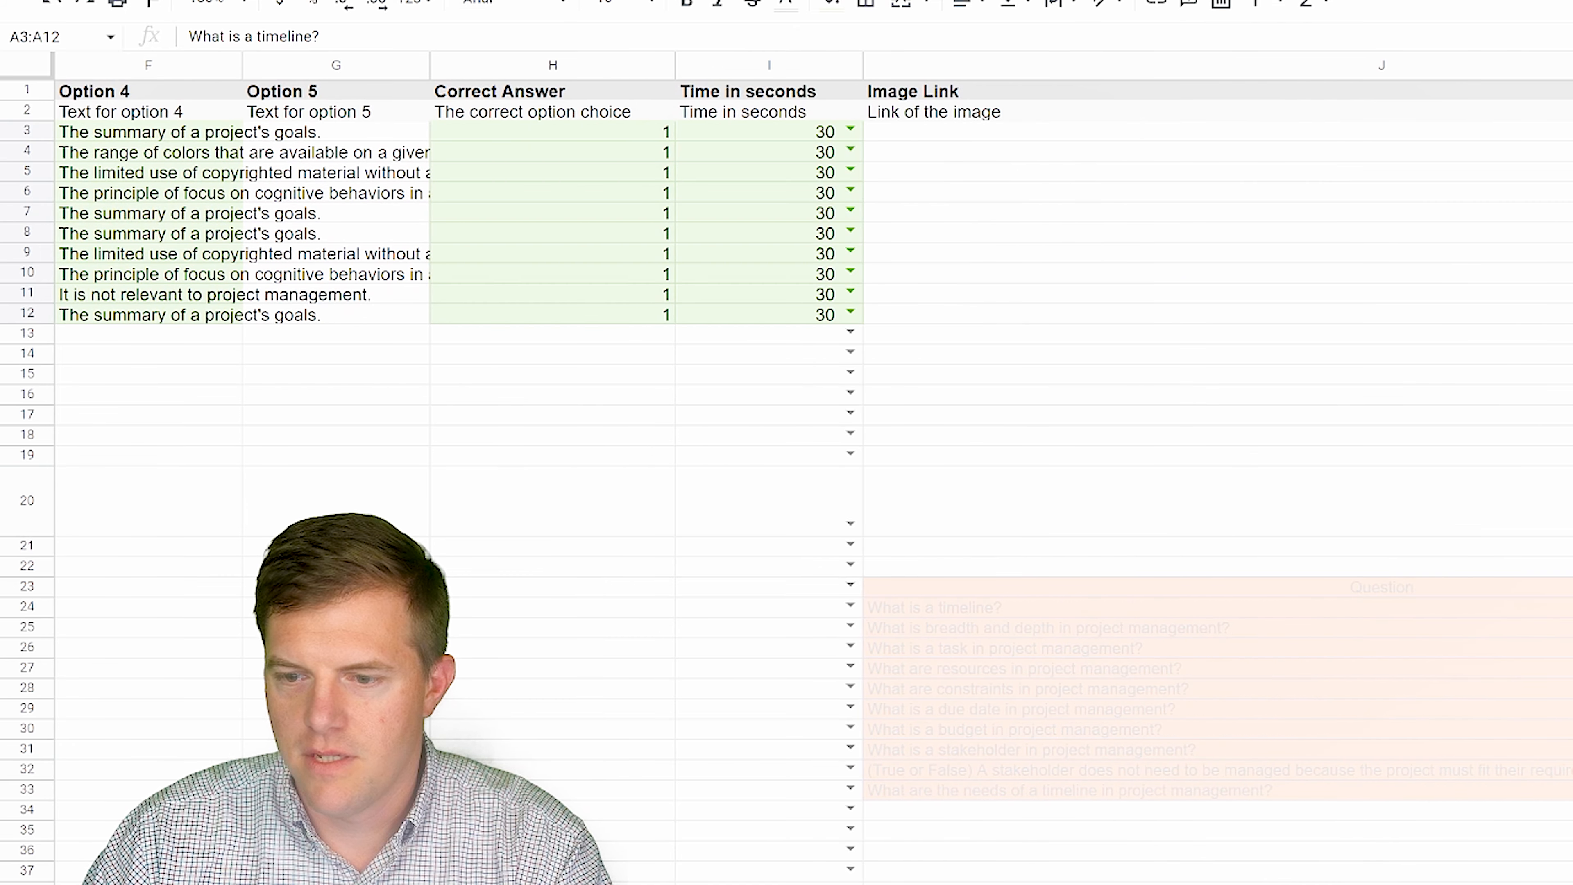
{"action": "left_click_drag", "start_coordinate": [1572, 607], "coordinate": [1571, 809]}
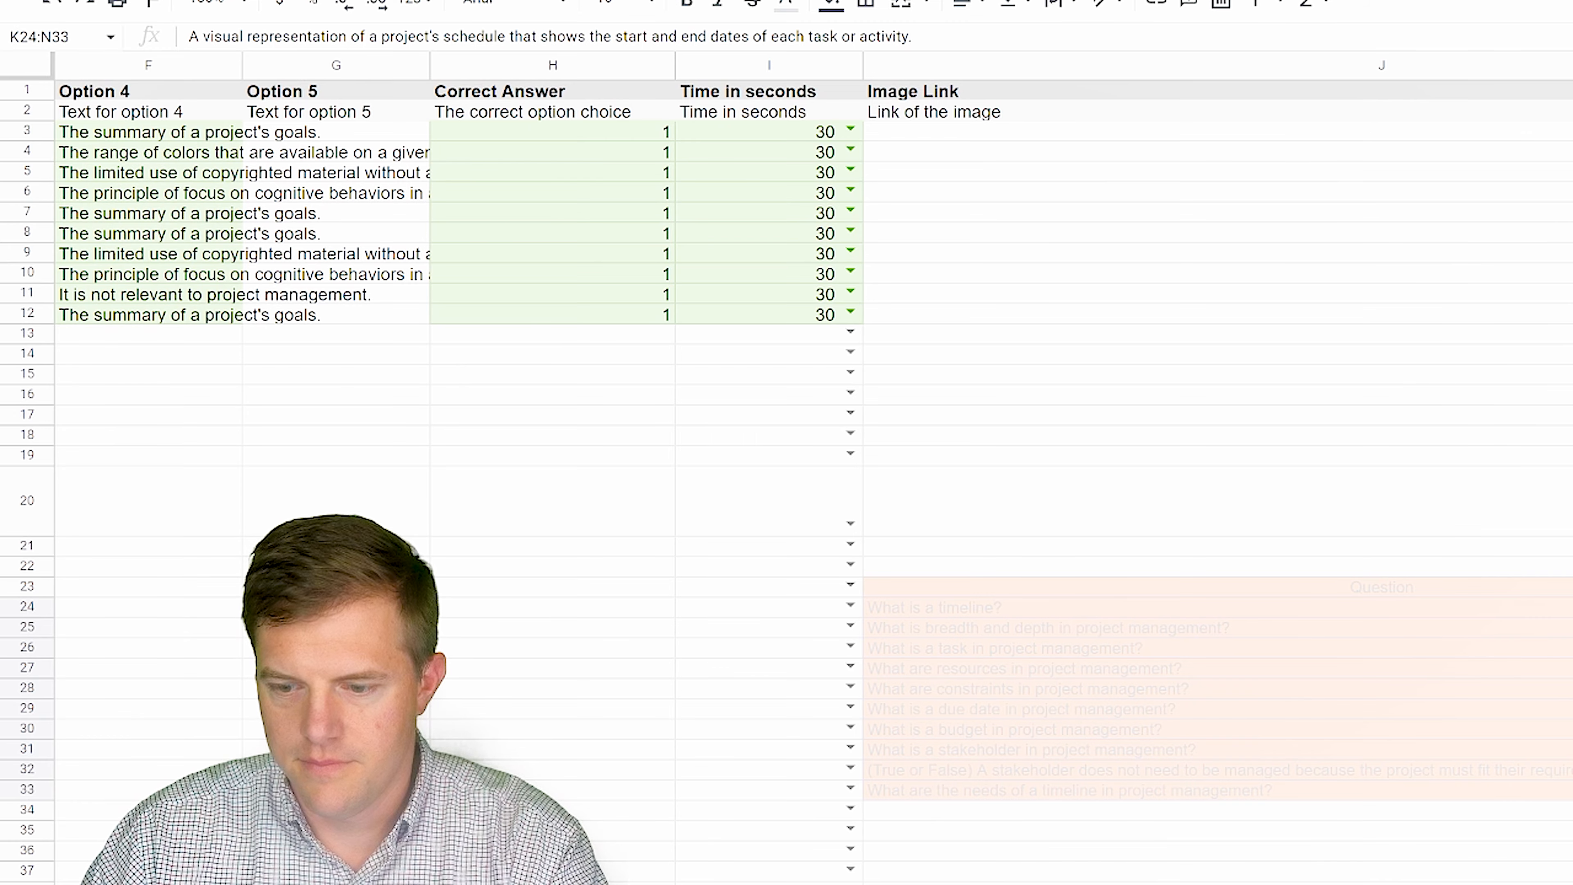
{"action": "scroll", "coordinate": [805, 309], "scroll_direction": "left", "scroll_amount": 5}
{"action": "left_click", "coordinate": [628, 137]}
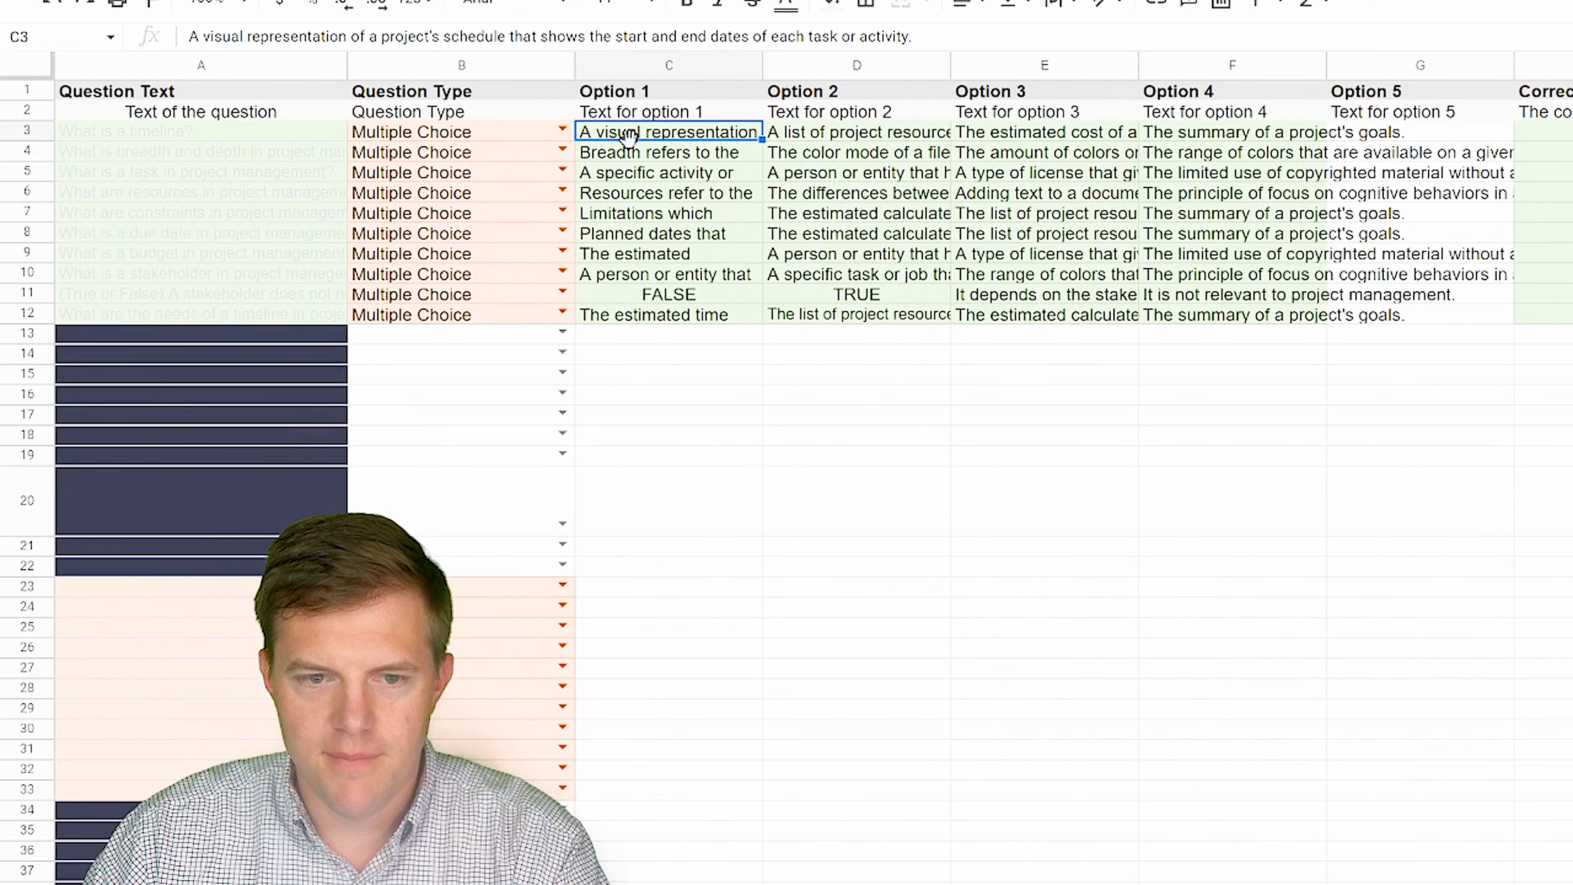
{"action": "right_click", "coordinate": [628, 136]}
{"action": "mouse_move", "coordinate": [774, 273]}
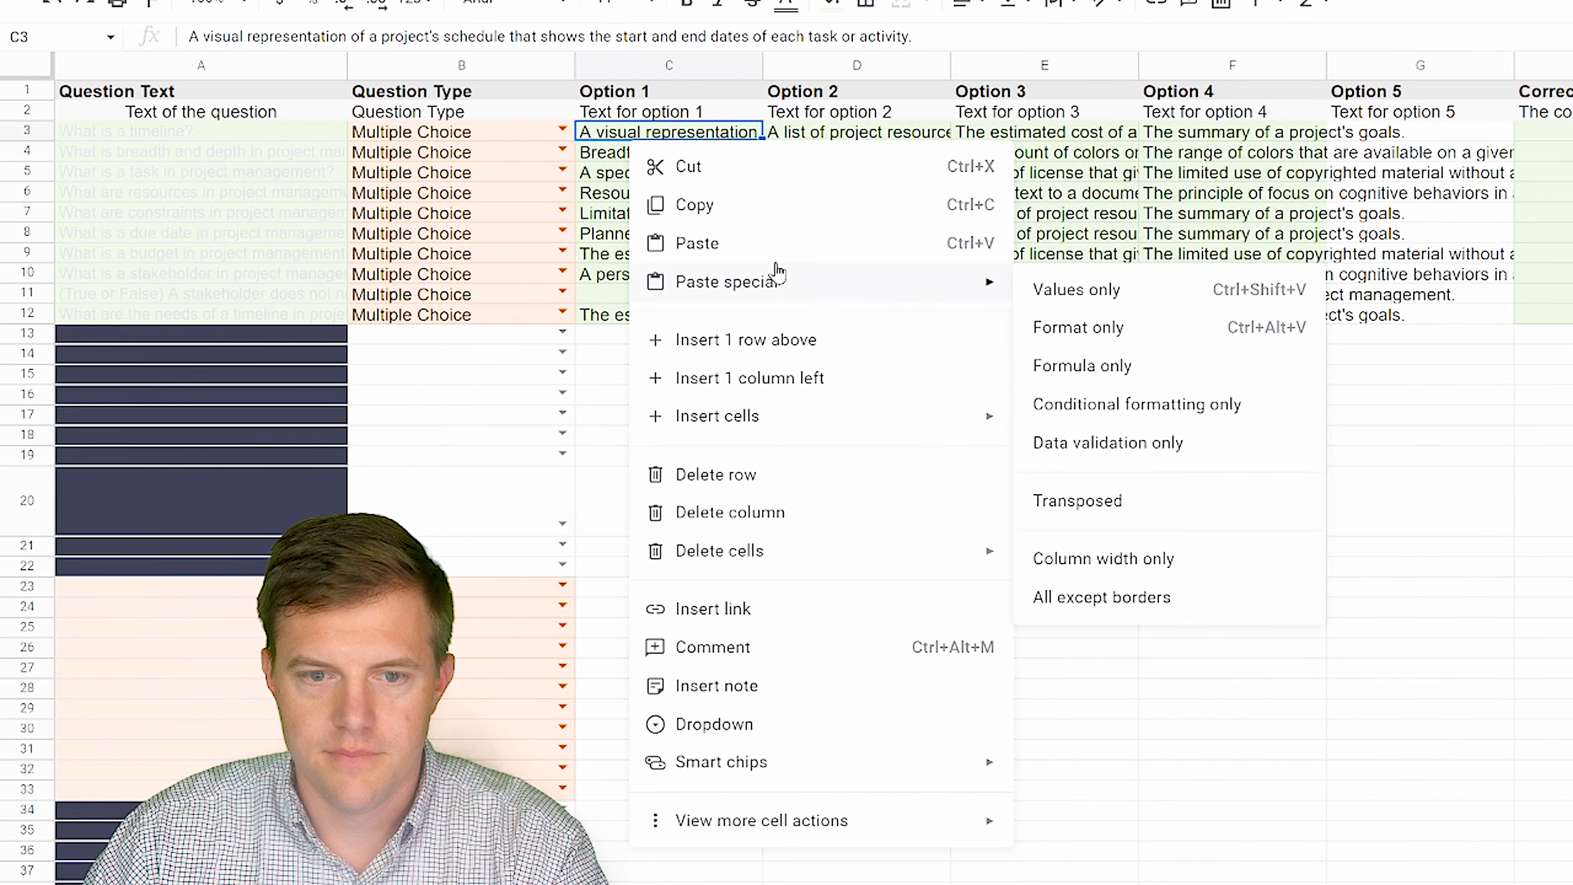
{"action": "left_click", "coordinate": [1113, 292]}
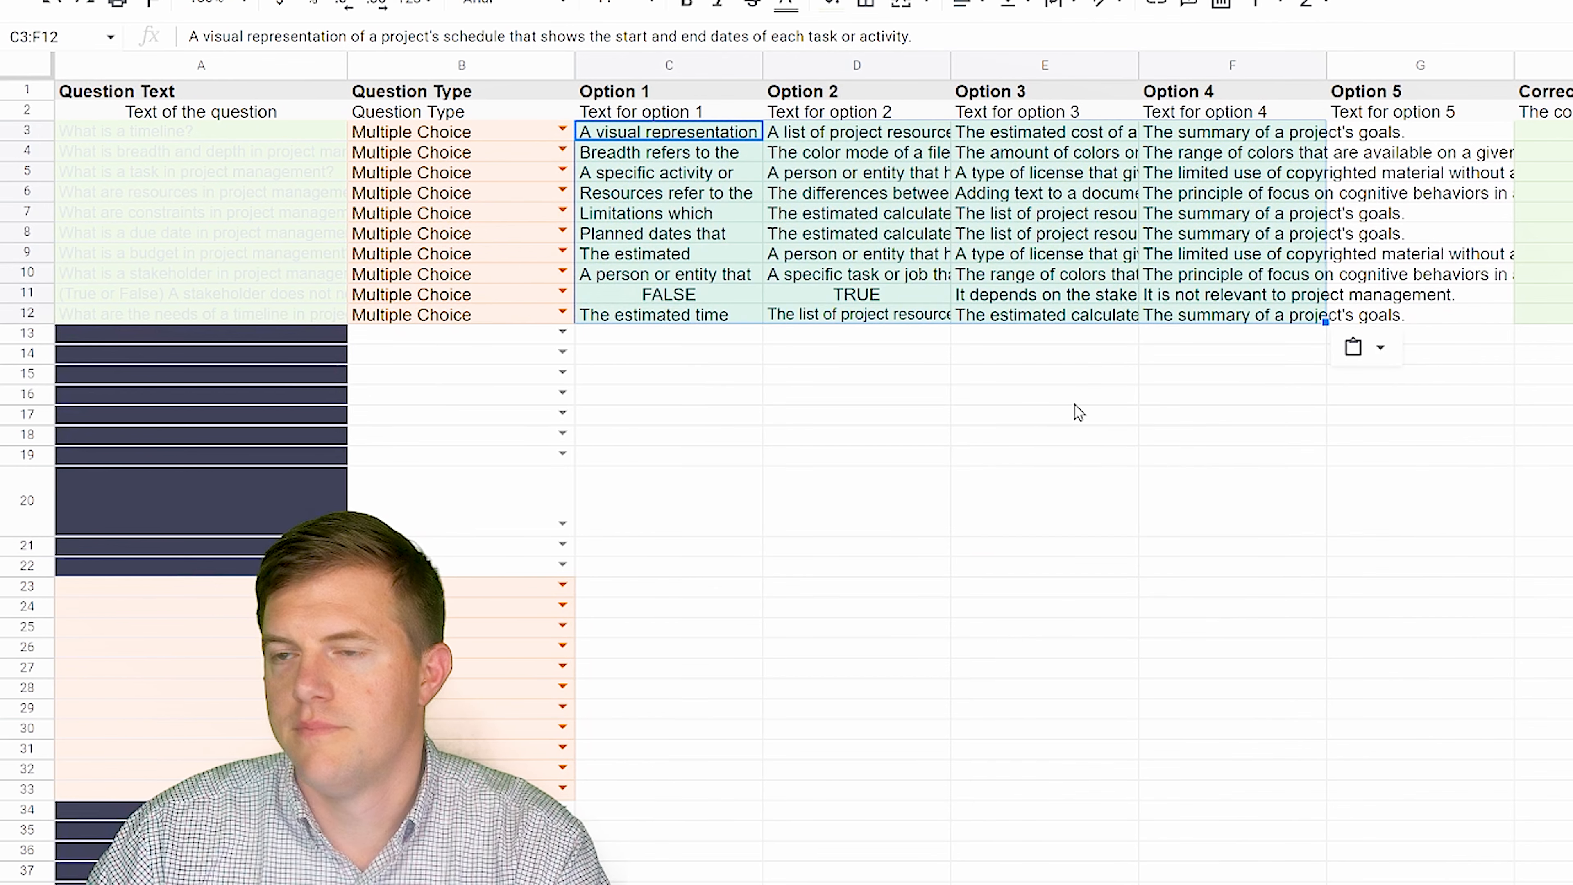
{"action": "left_click", "coordinate": [959, 457]}
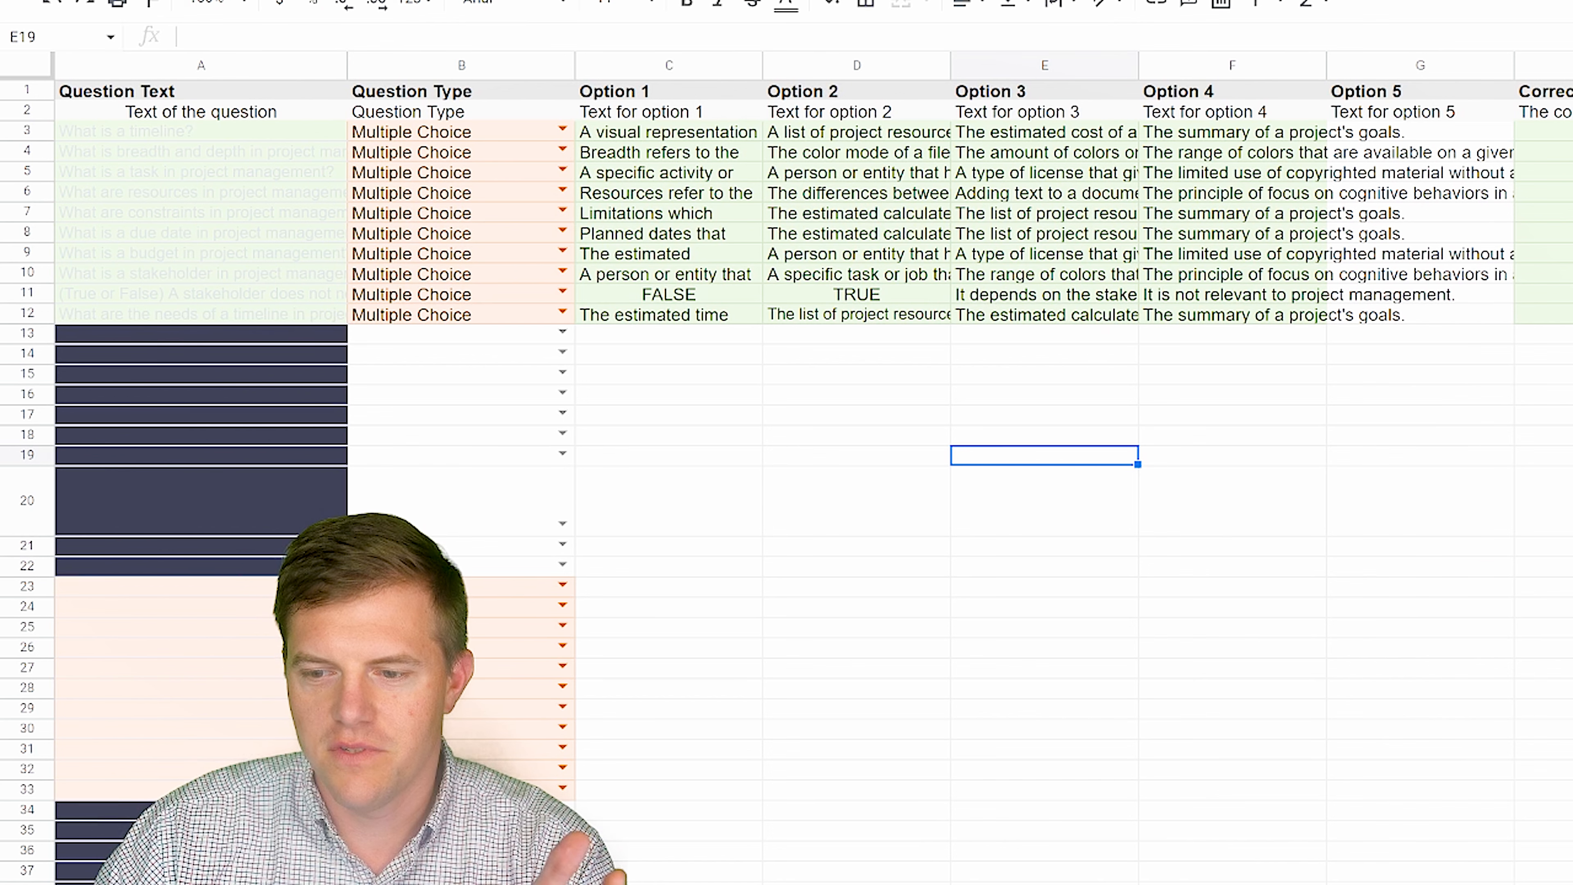
- Clear the leftover question text in J16:O40 beside the template
{"action": "scroll", "coordinate": [805, 434], "scroll_direction": "right", "scroll_amount": 10}
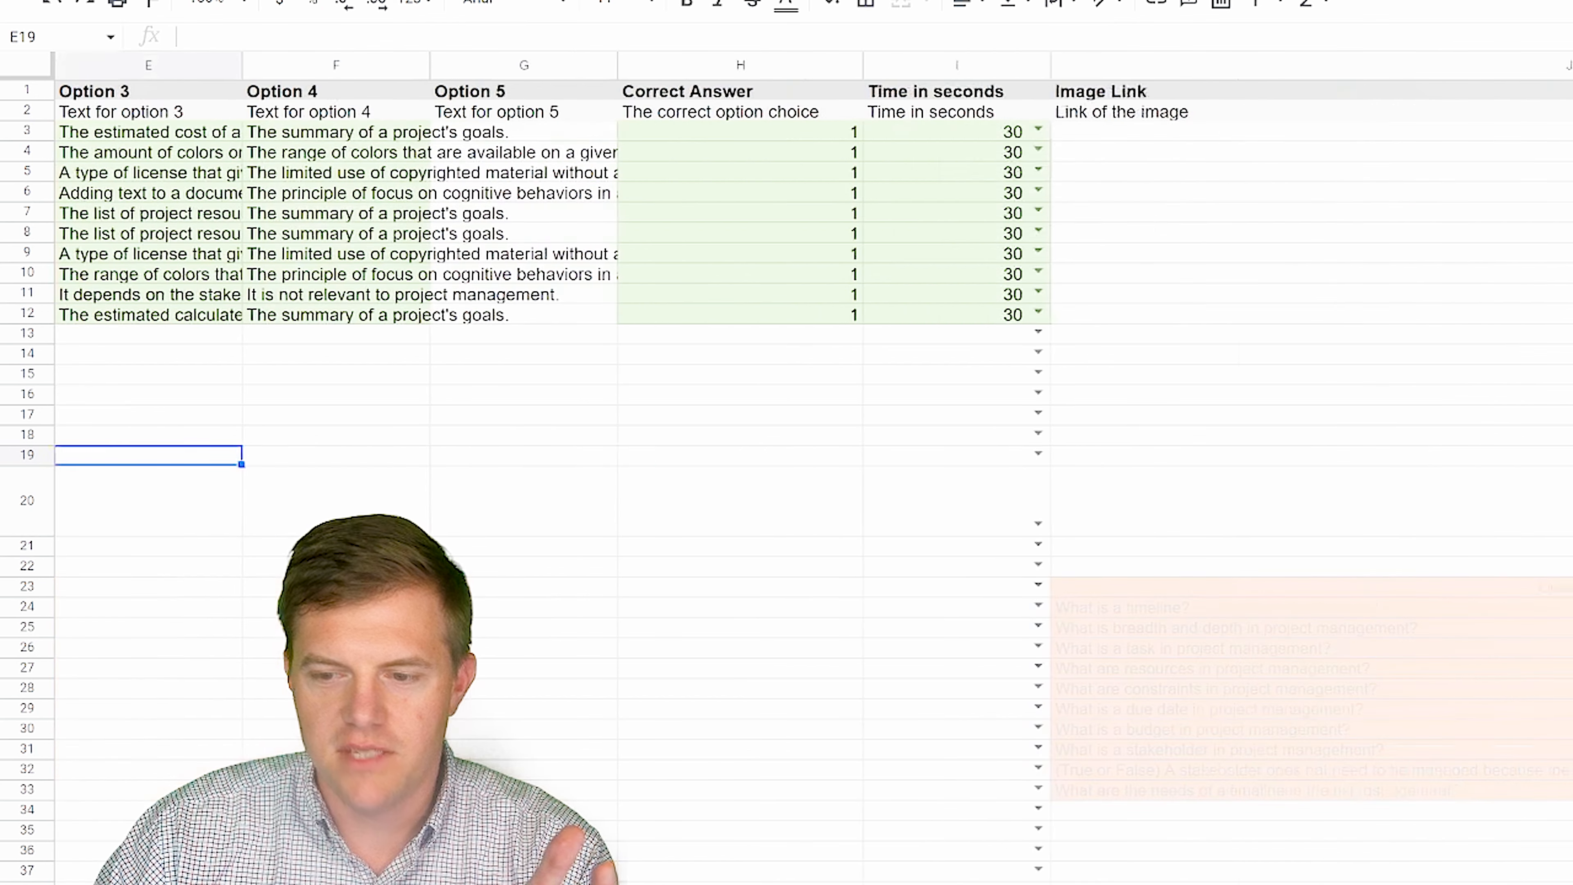
{"action": "left_click_drag", "start_coordinate": [1362, 394], "coordinate": [1572, 884]}
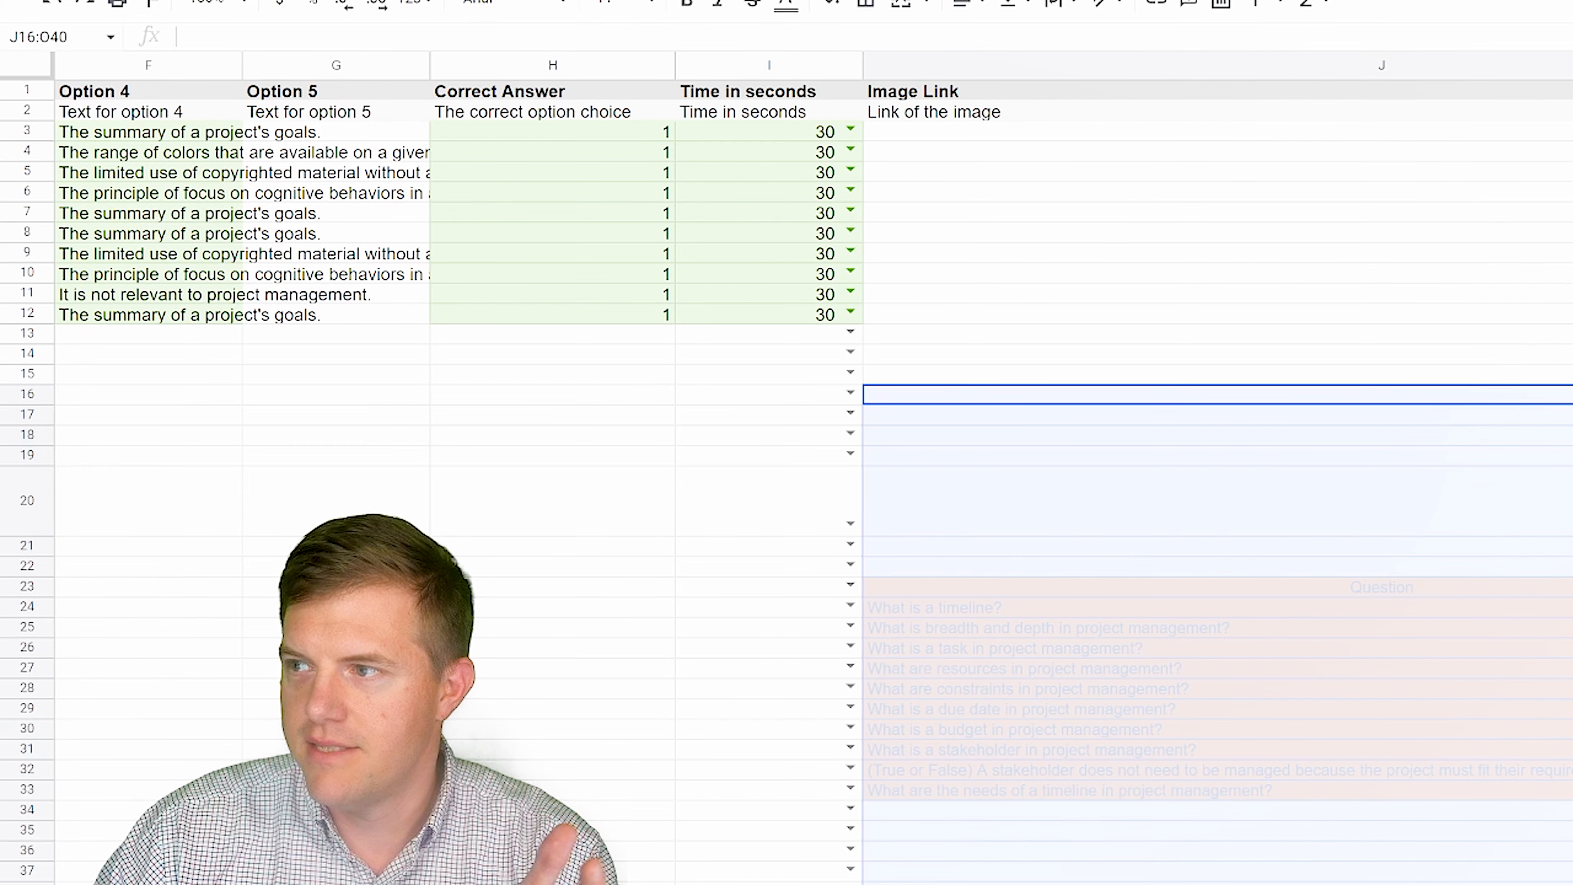
{"action": "key", "text": "Delete"}
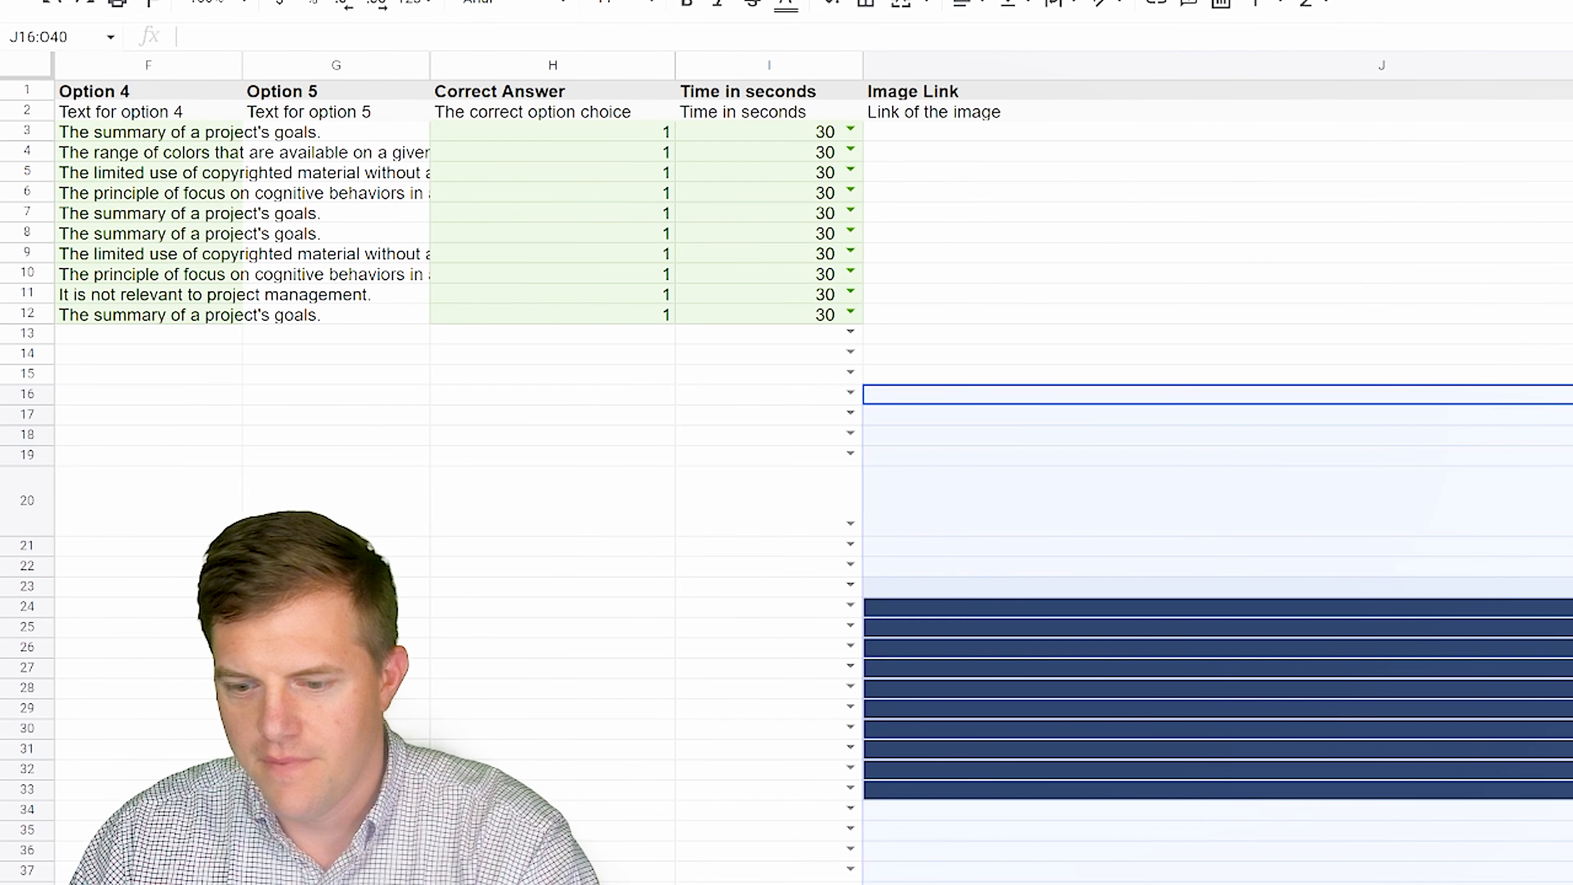
{"action": "scroll", "coordinate": [787, 433], "scroll_direction": "left", "scroll_amount": 10}
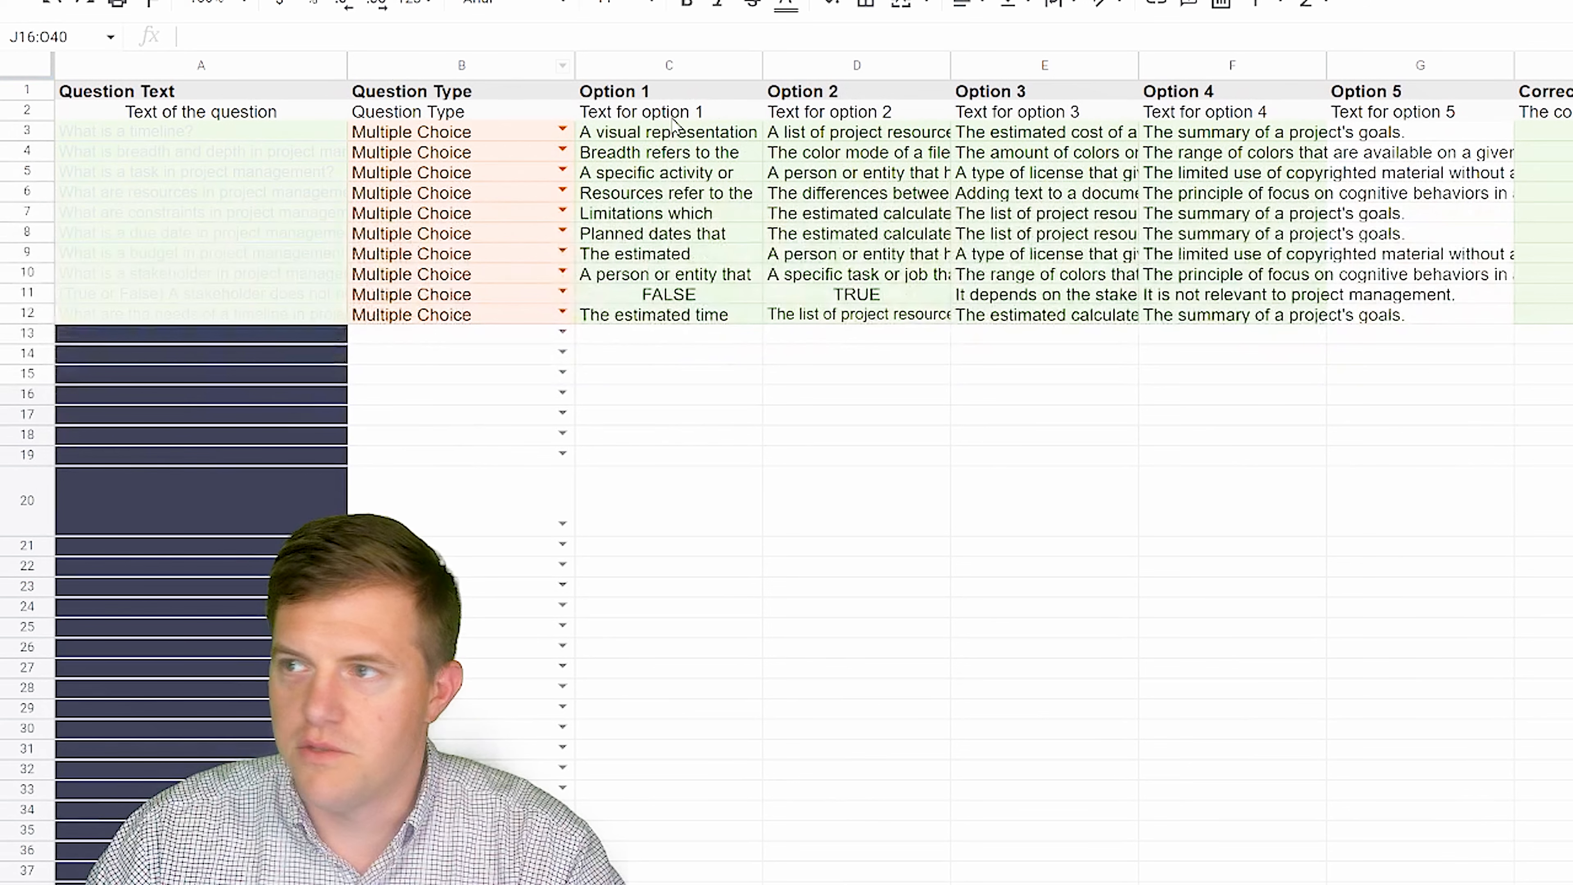
- Download the sheet as a Microsoft Excel (.xlsx) file
{"action": "left_click", "coordinate": [97, 0]}
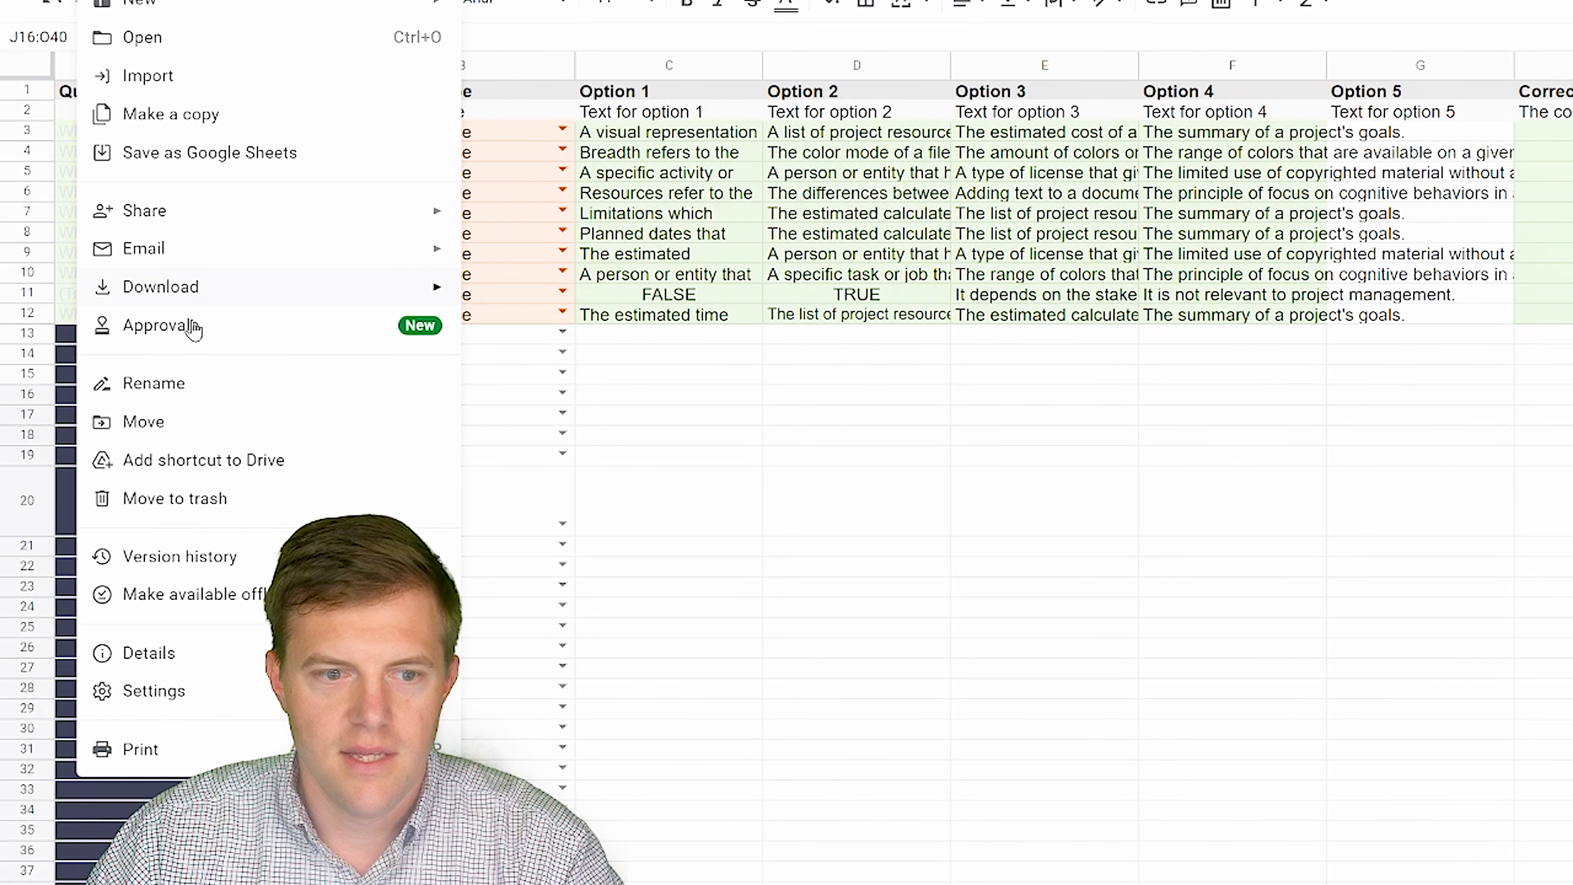
{"action": "mouse_move", "coordinate": [263, 294]}
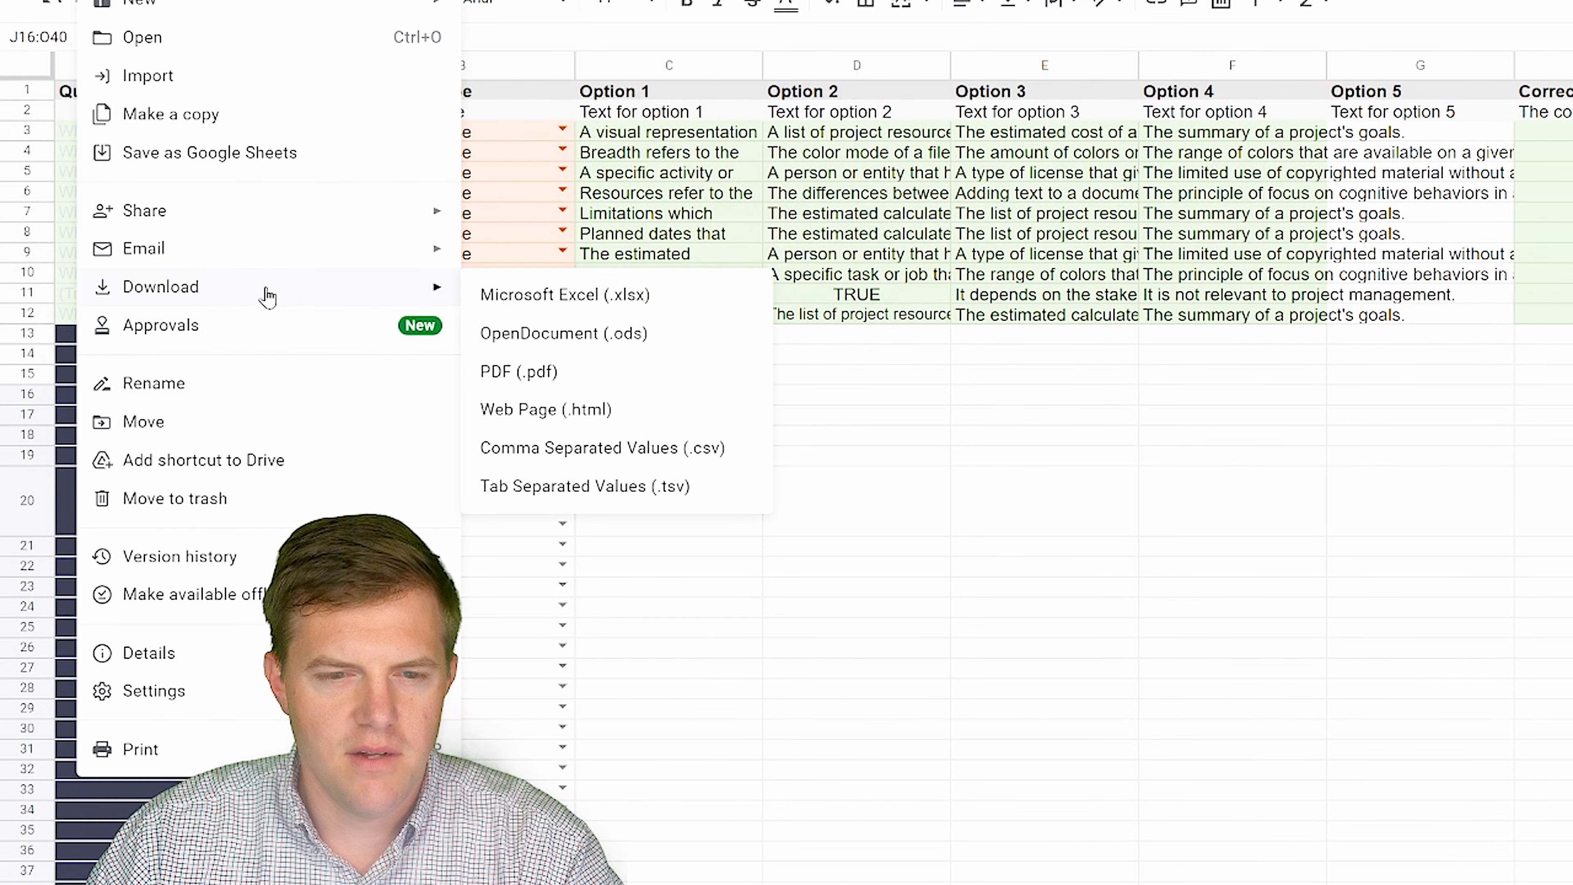
{"action": "left_click", "coordinate": [570, 295]}
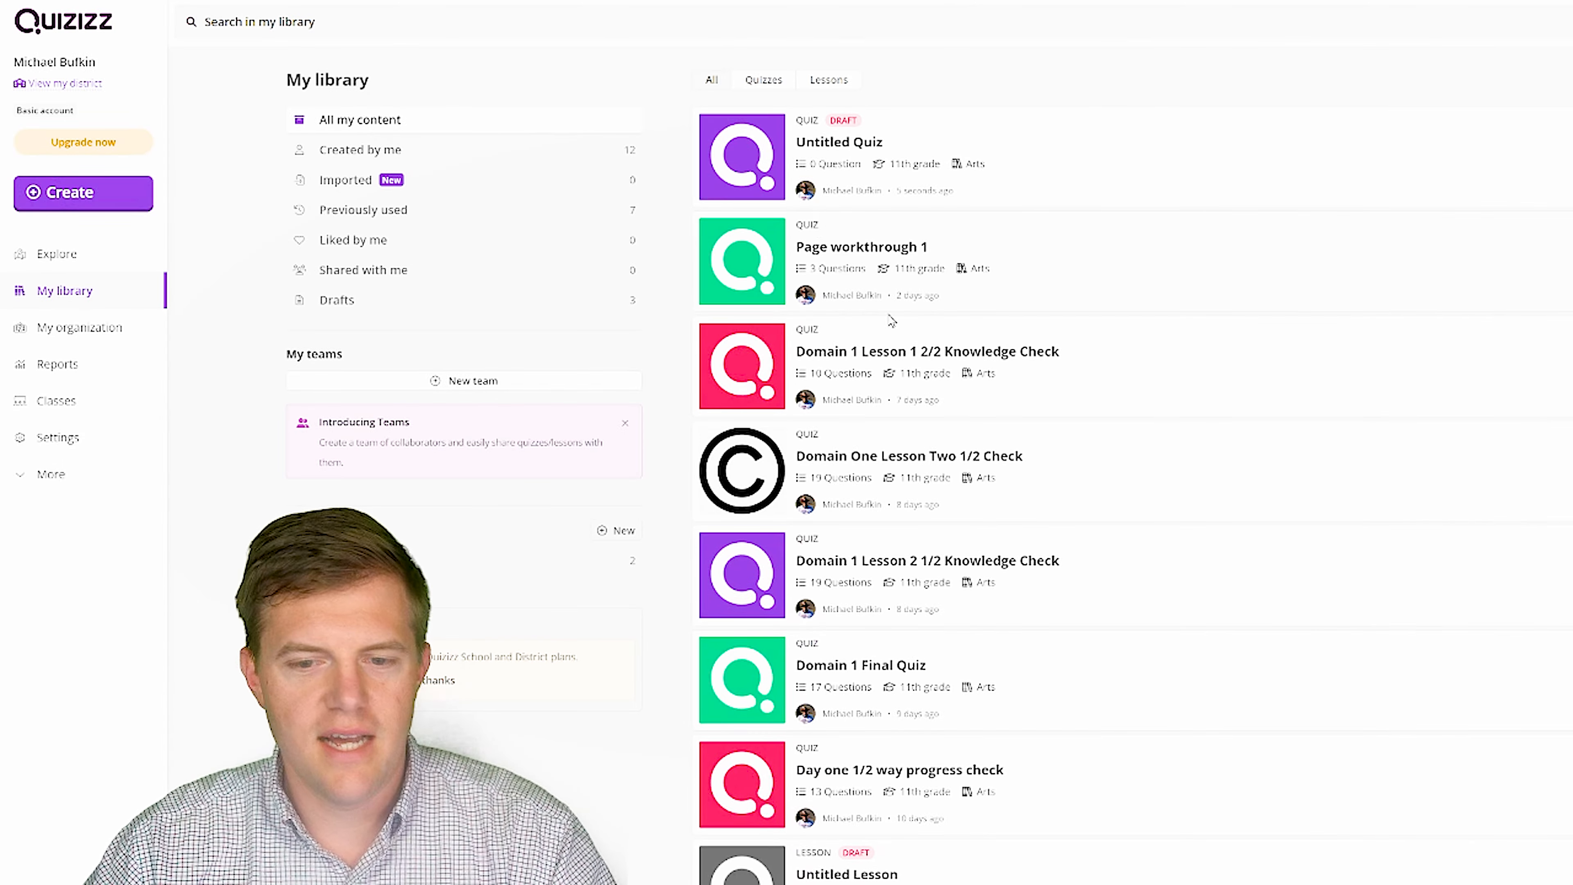
- Create a new Quizizz quiz and upload the downloaded .xlsx through Spreadsheet import
{"action": "left_click", "coordinate": [124, 200]}
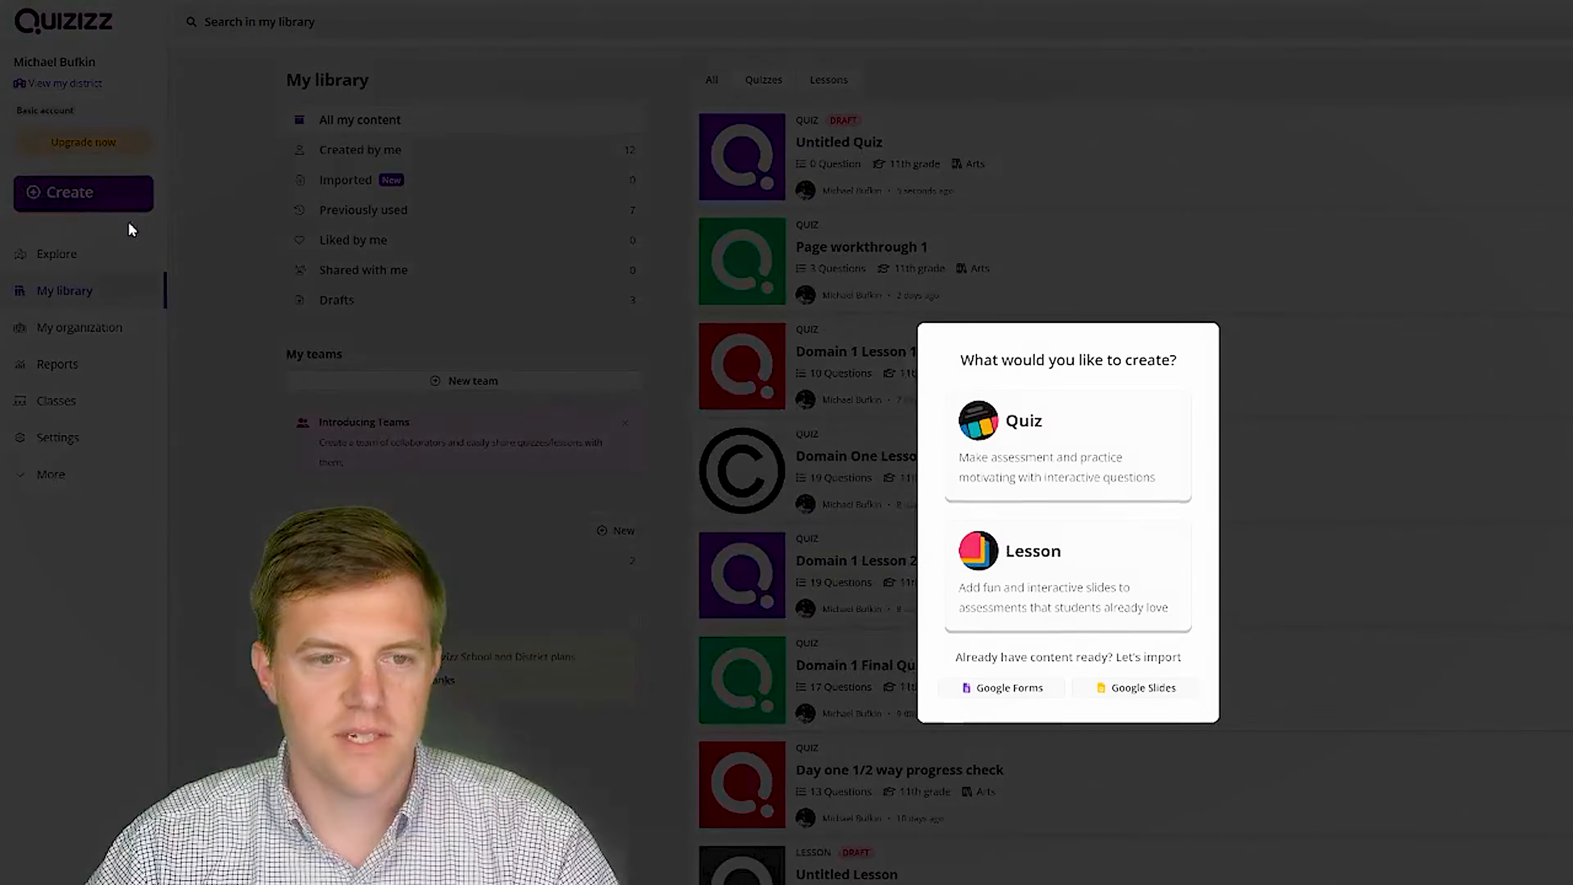
{"action": "left_click", "coordinate": [1025, 476]}
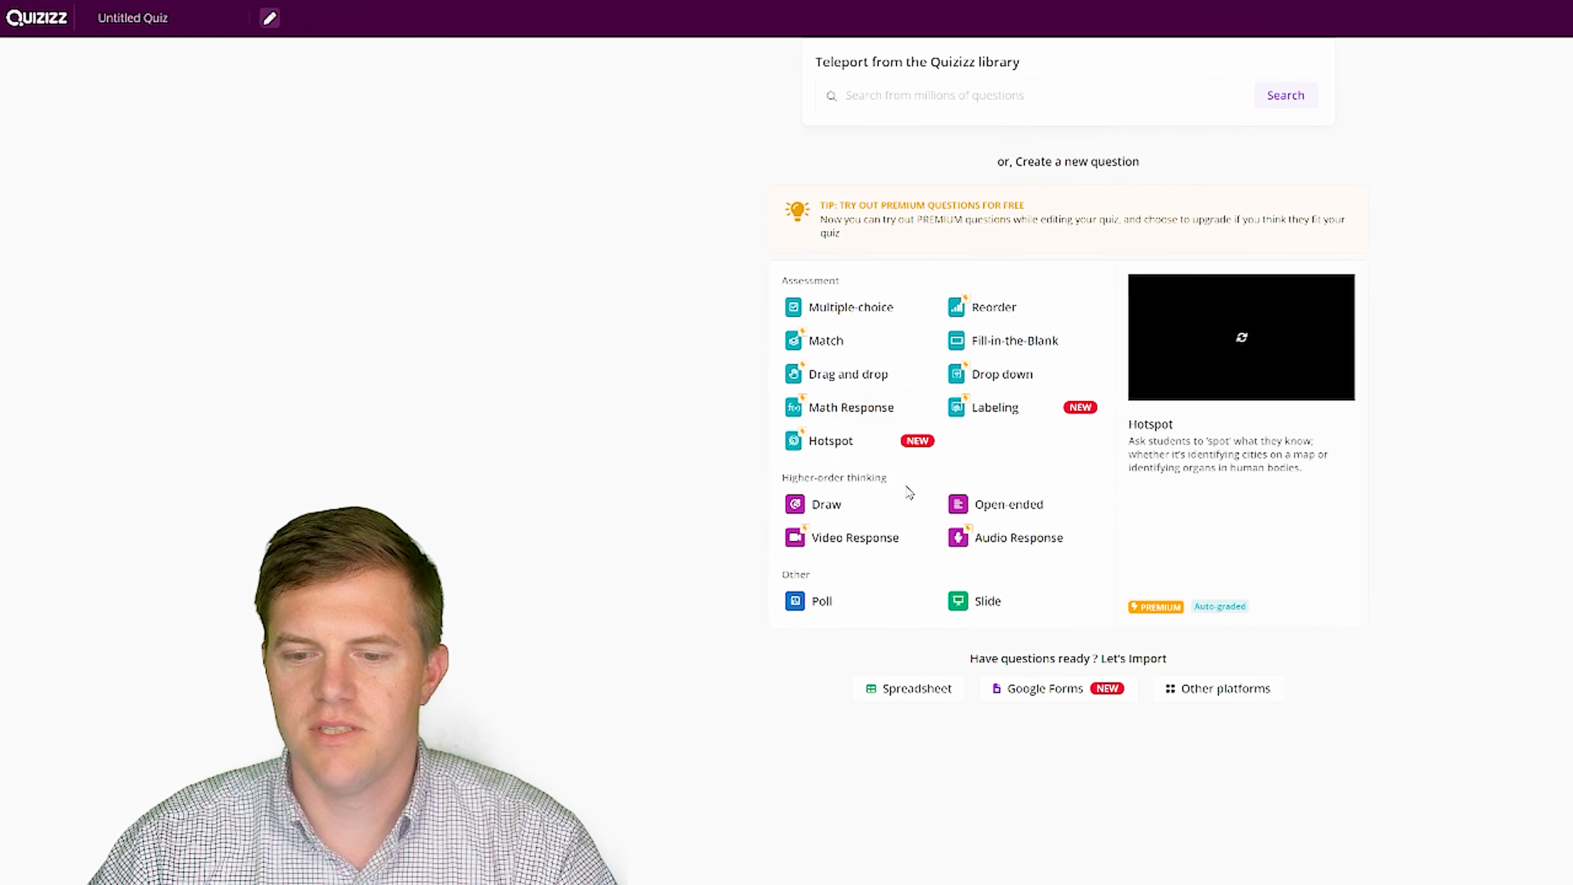
{"action": "left_click", "coordinate": [933, 687]}
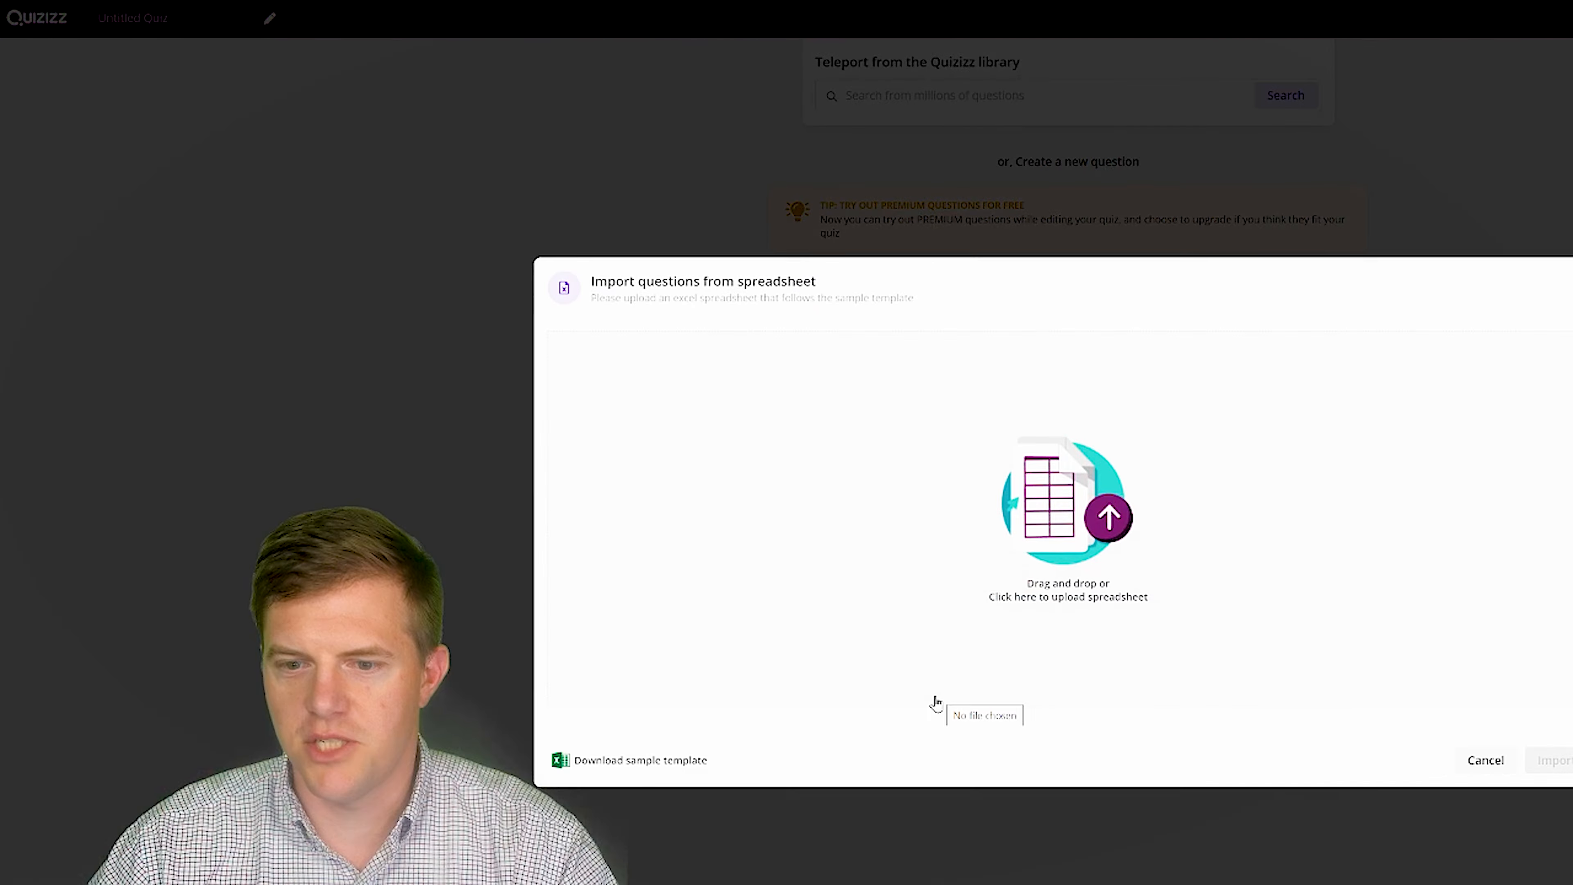
{"action": "left_click_drag", "start_coordinate": [681, 743], "coordinate": [865, 493]}
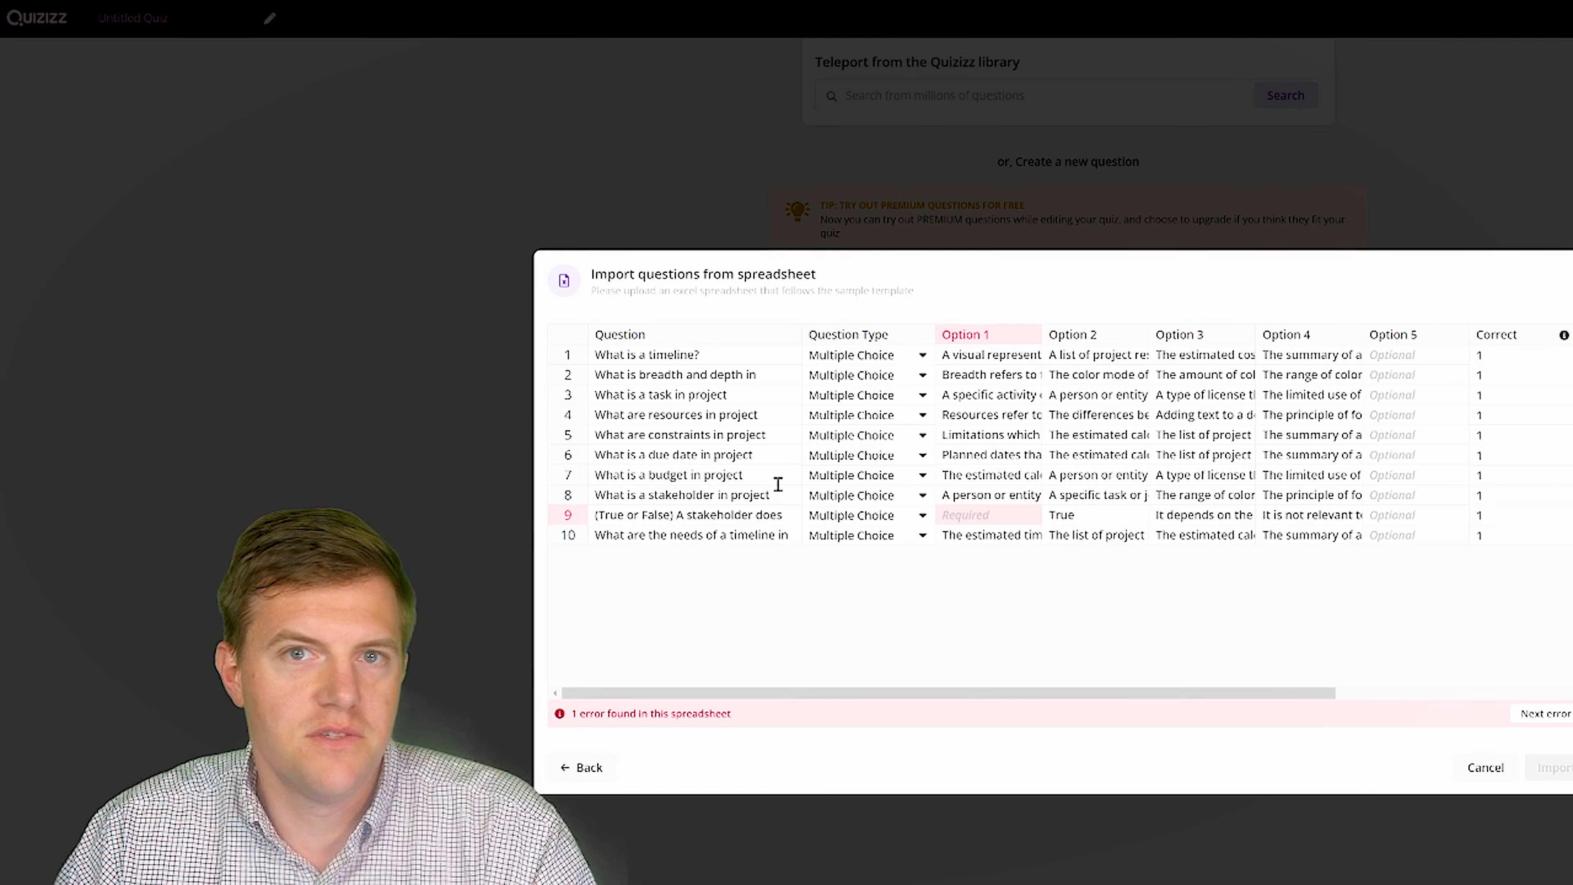
- Fill row 9's missing Option 1 with 'False' and import all ten questions
{"action": "double_click", "coordinate": [954, 515]}
{"action": "type", "text": "False"}
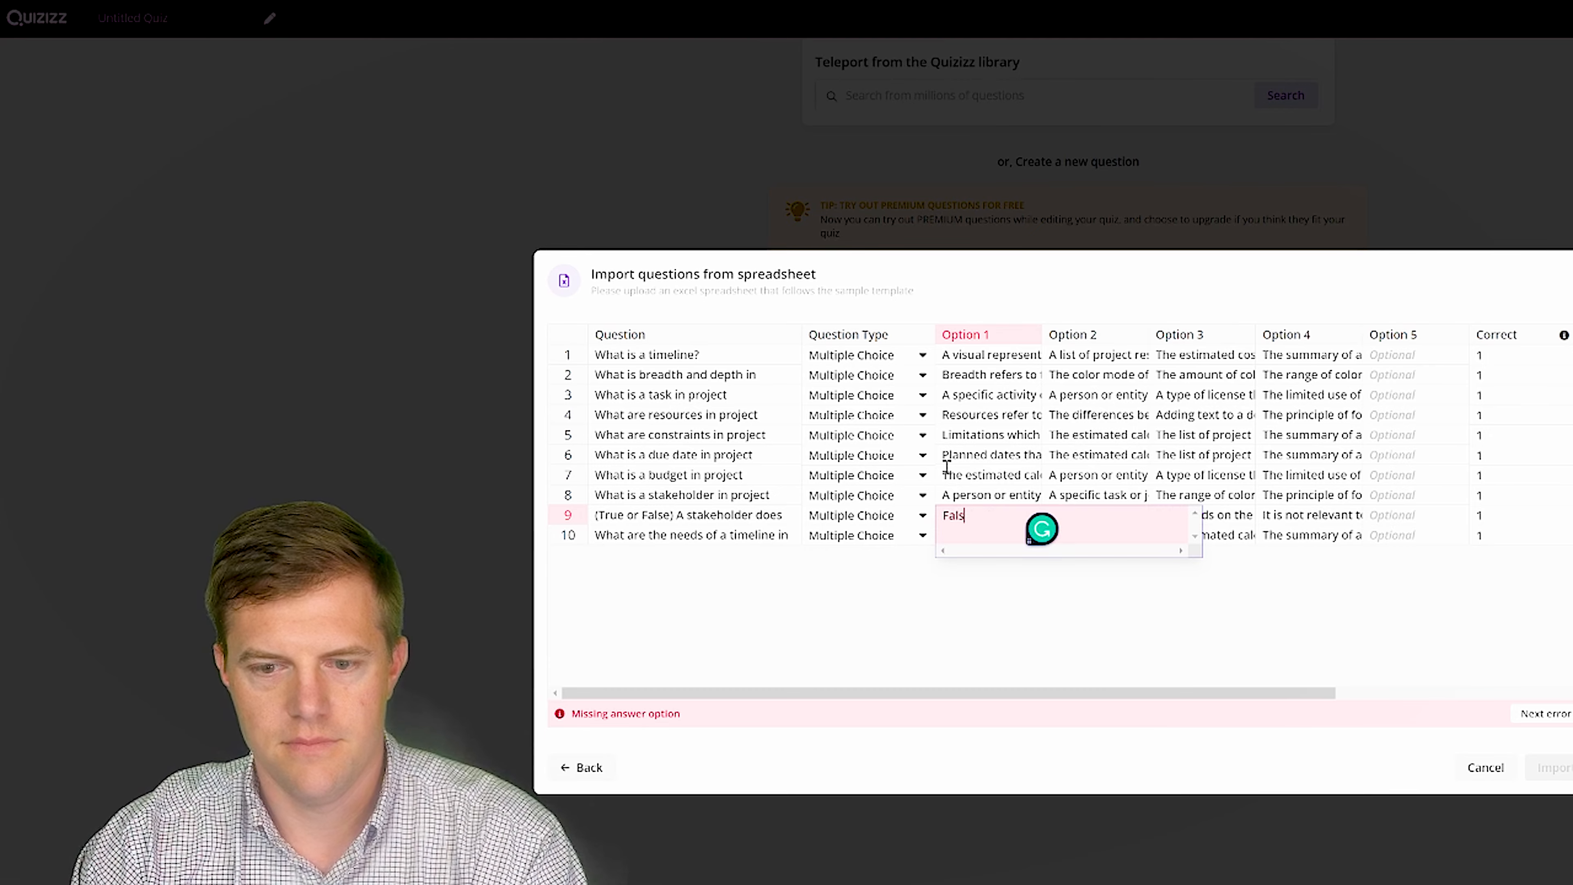
{"action": "left_click", "coordinate": [1052, 574]}
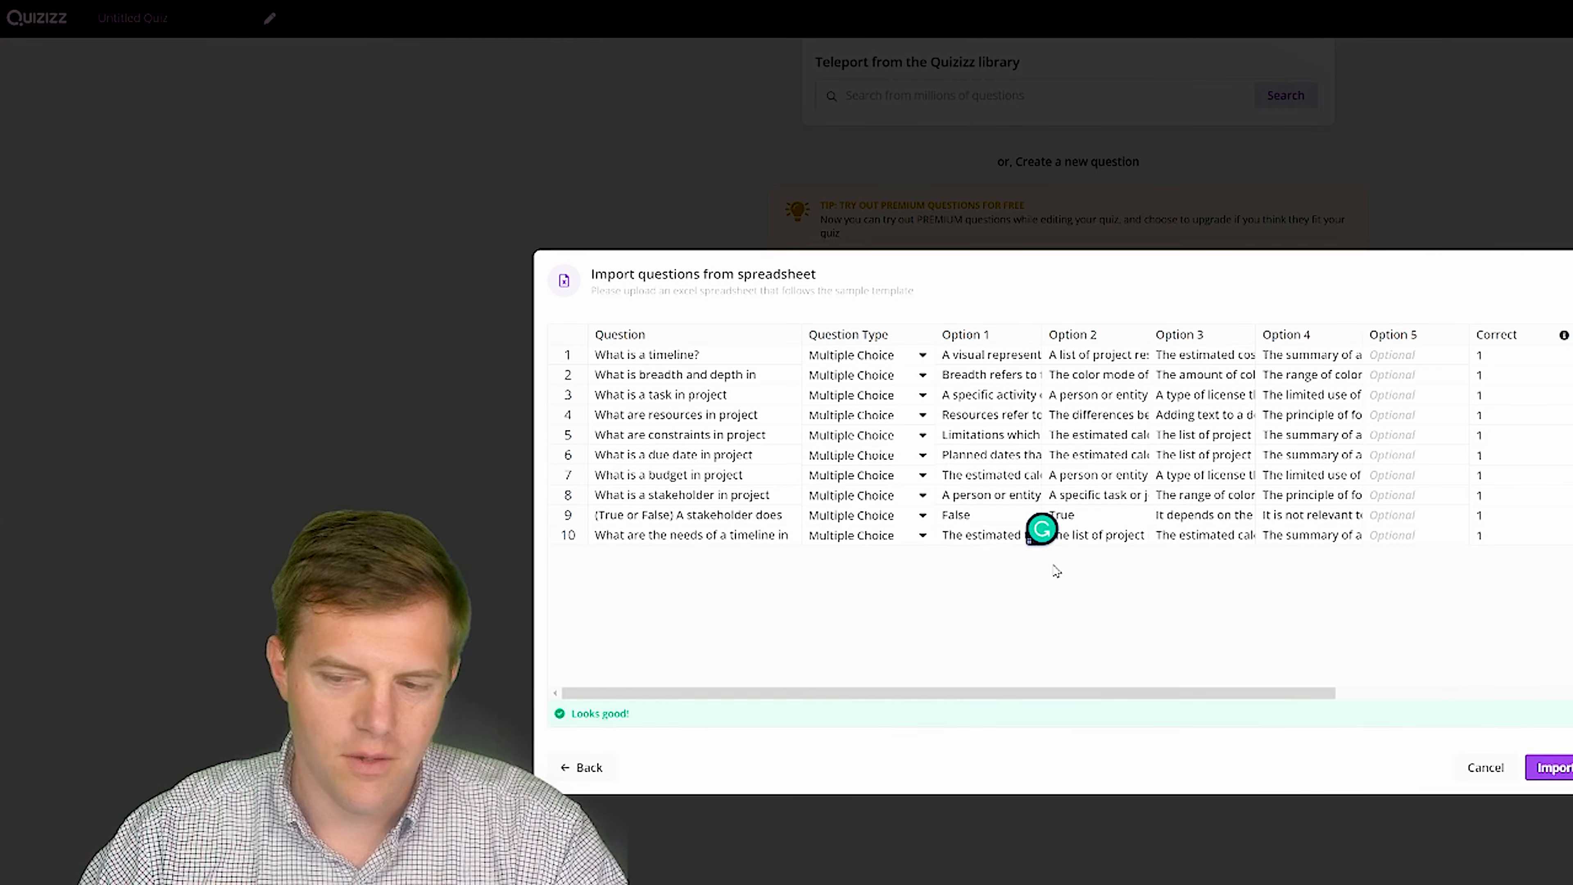
{"action": "left_click", "coordinate": [1551, 768]}
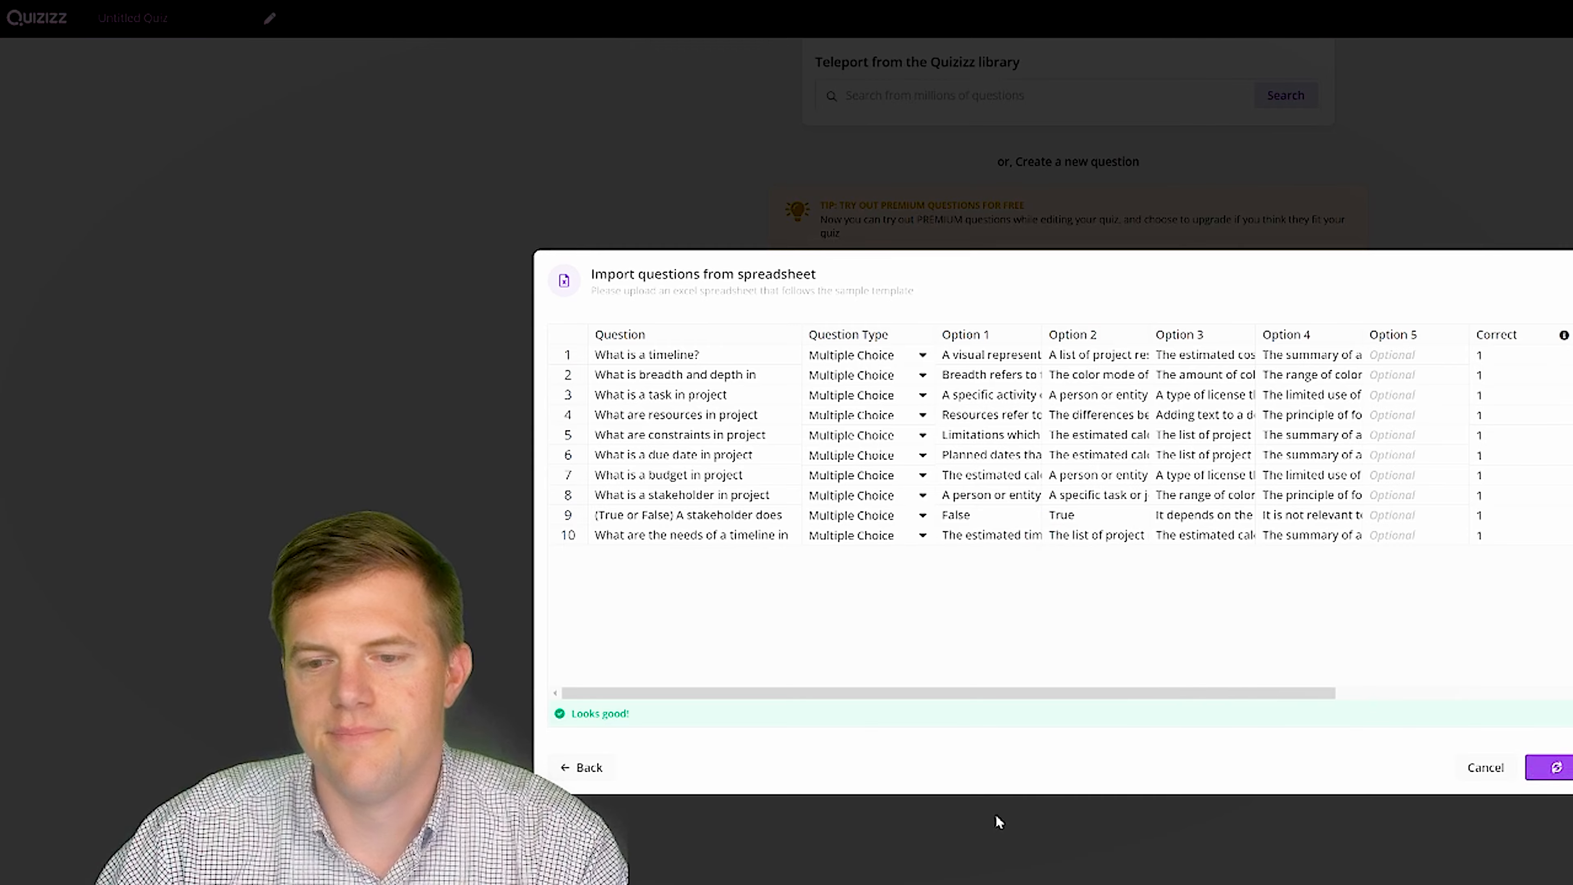
{"action": "scroll", "coordinate": [899, 549], "scroll_direction": "down", "scroll_amount": 10}
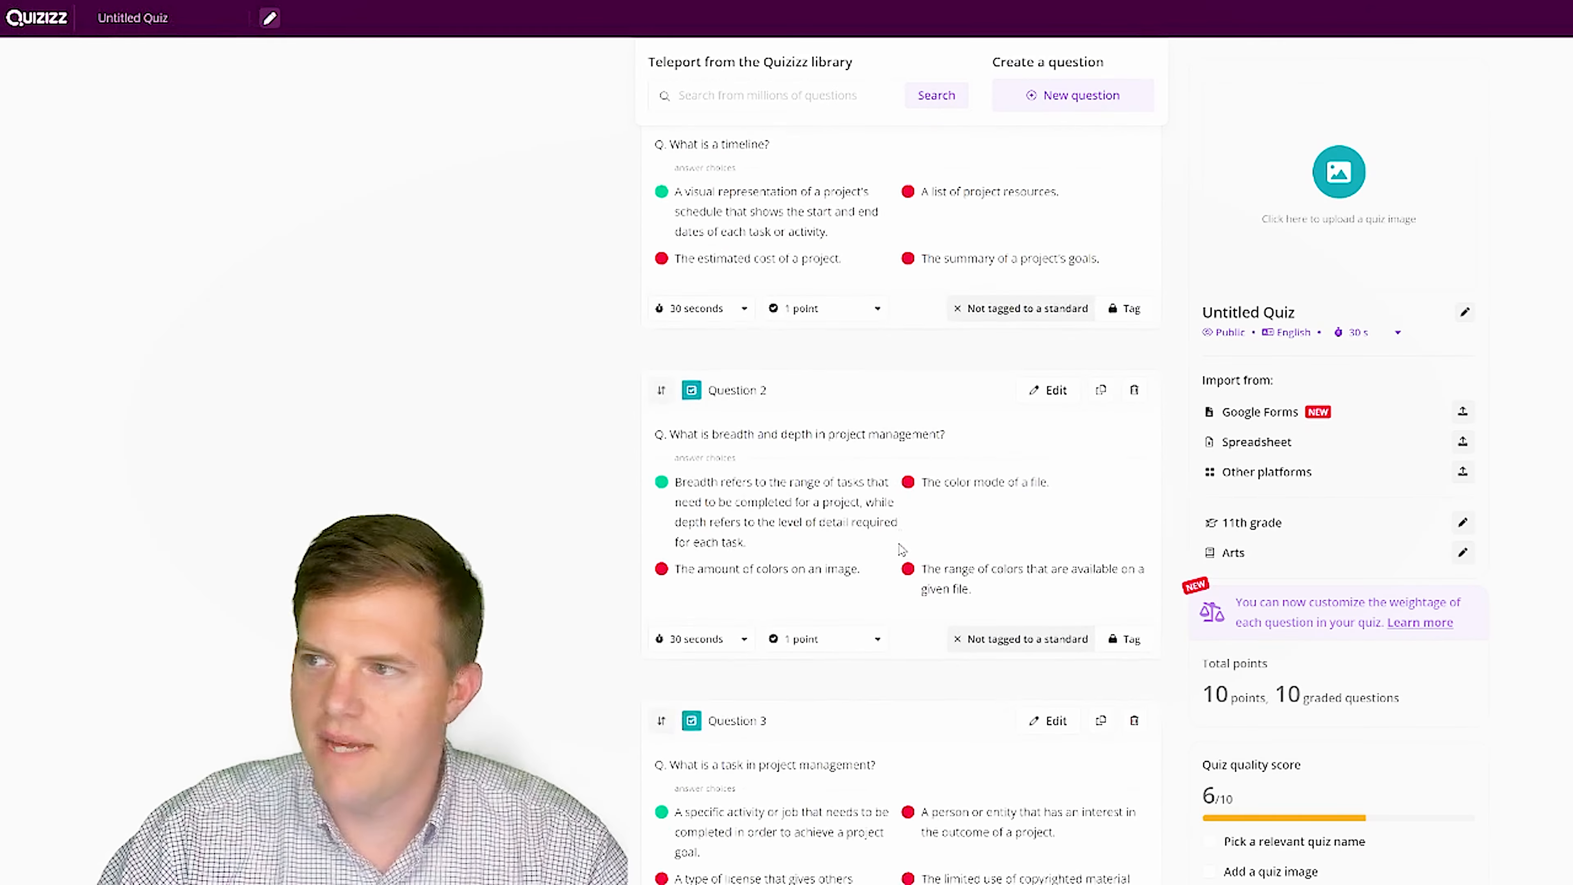
{"action": "scroll", "coordinate": [858, 549], "scroll_direction": "down", "scroll_amount": 6}
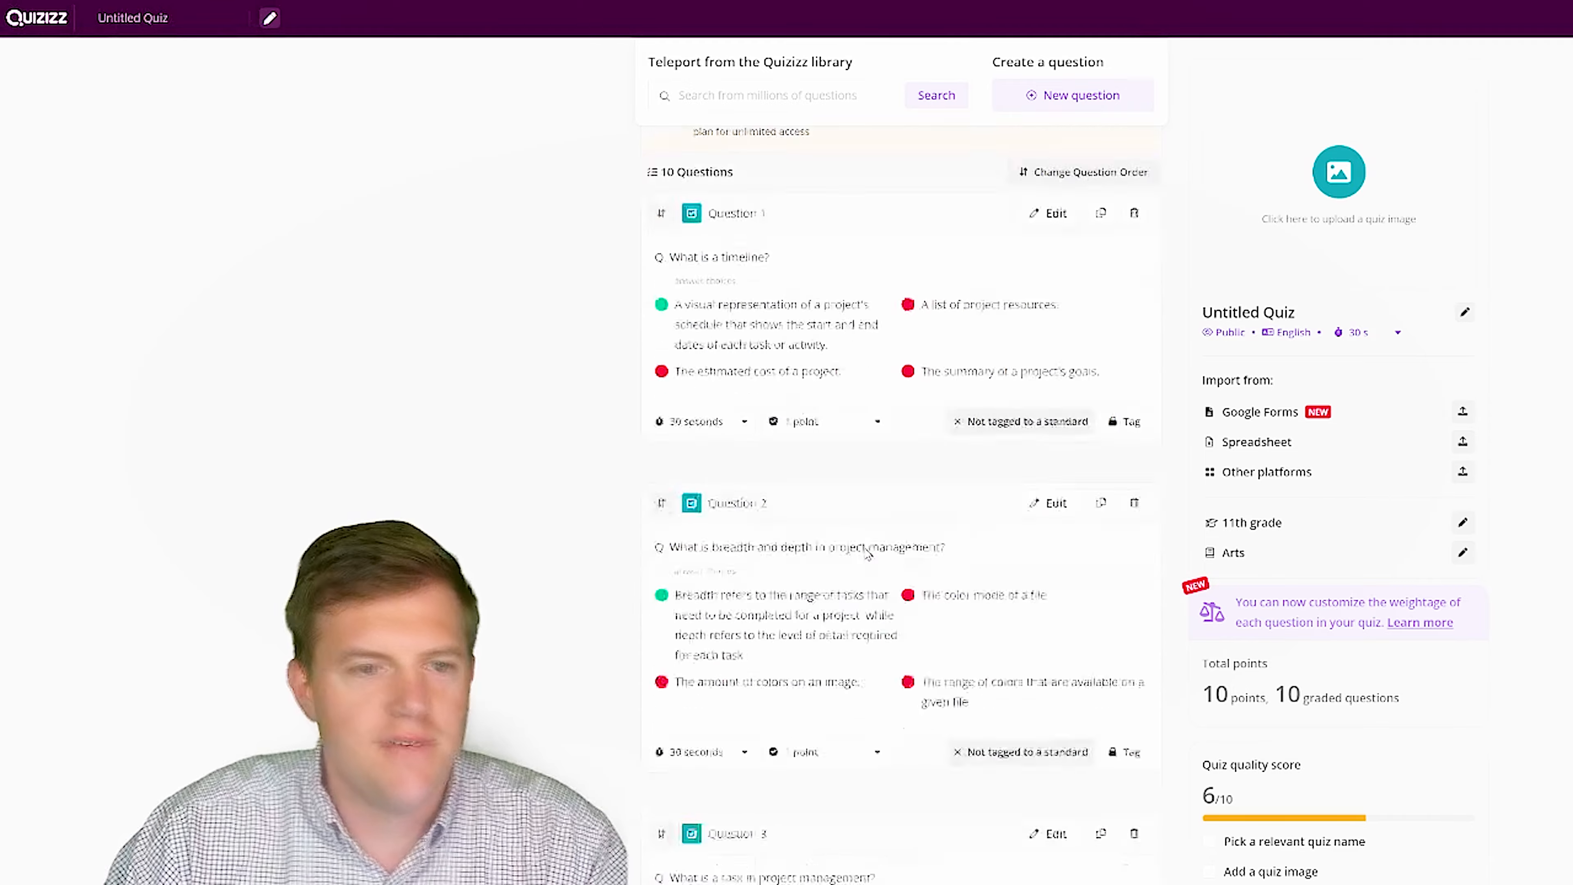
{"action": "scroll", "coordinate": [867, 553], "scroll_direction": "up", "scroll_amount": 1}
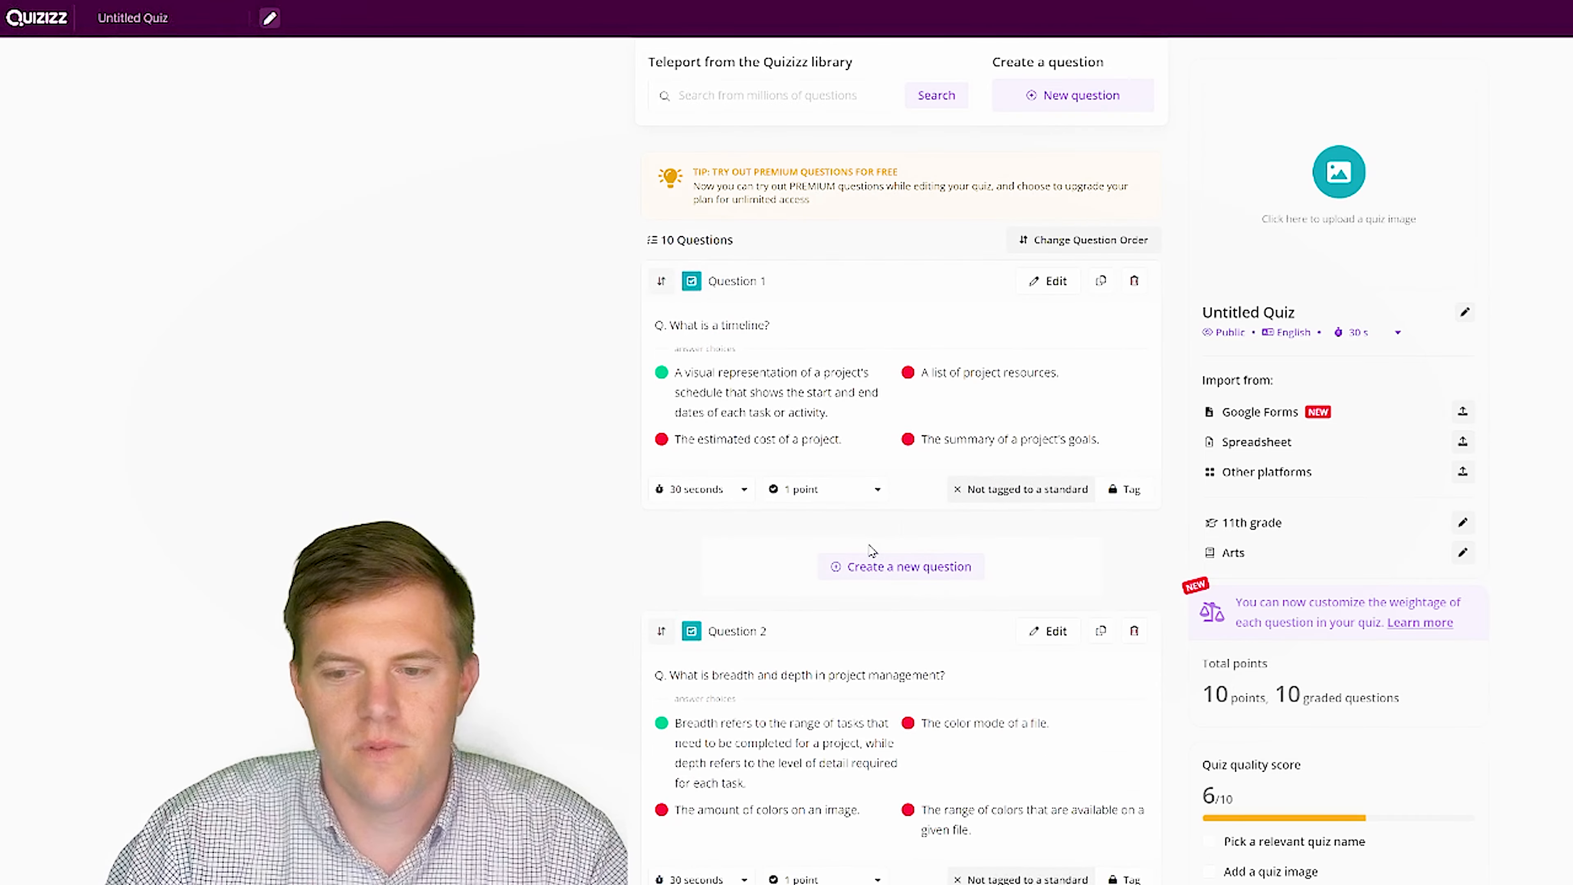